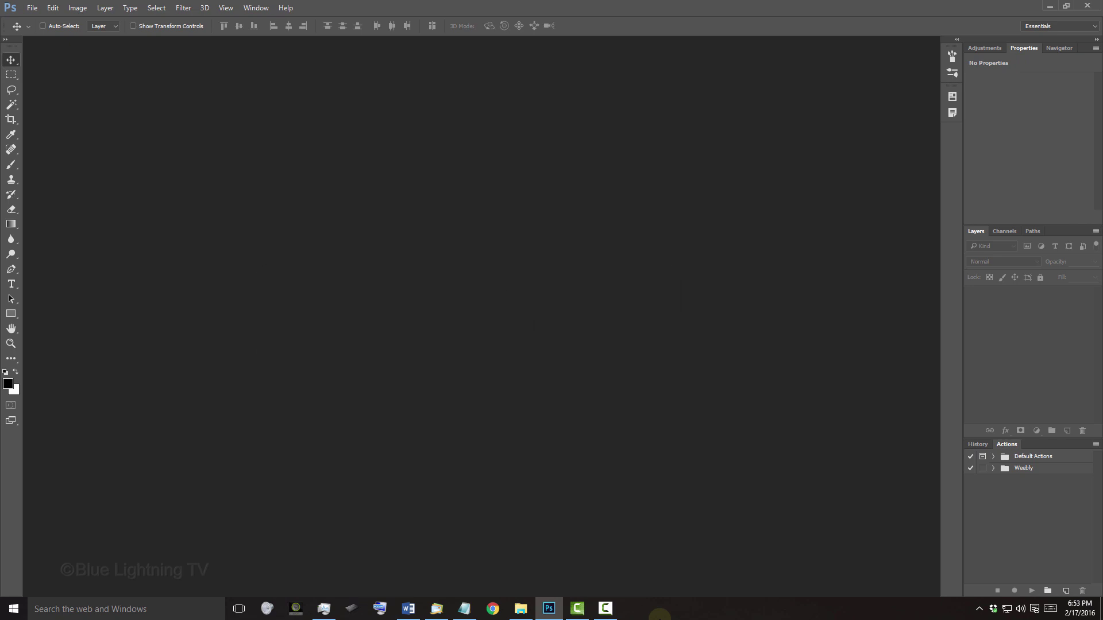
- Create a blank white 1550 × 870 px document named Untitled-1
{"action": "key", "text": "ctrl+n"}
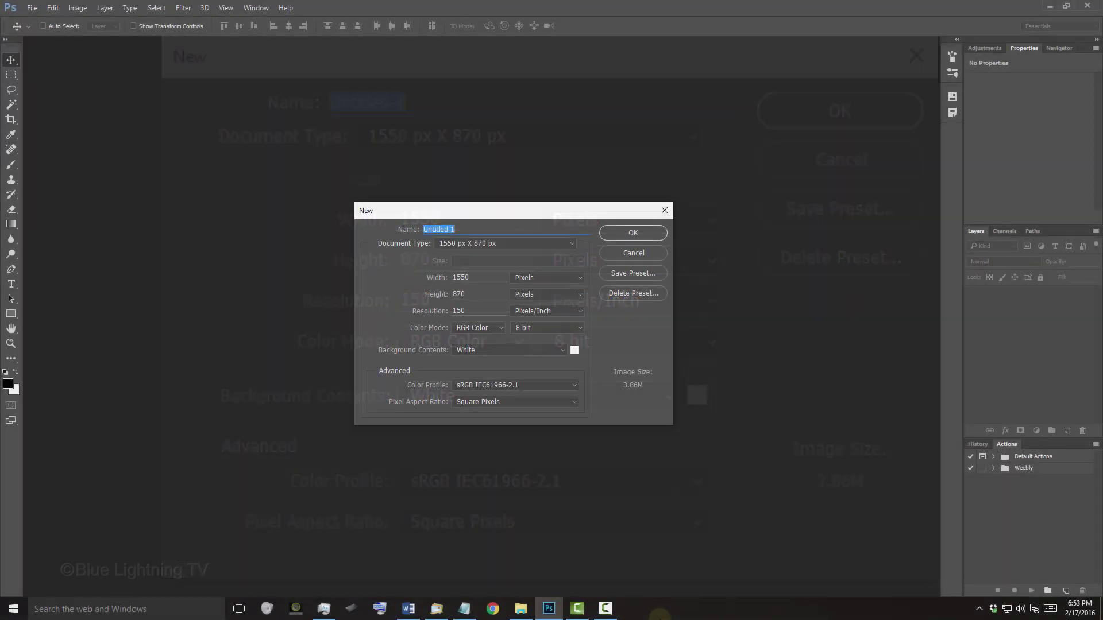
{"action": "key", "text": "Return"}
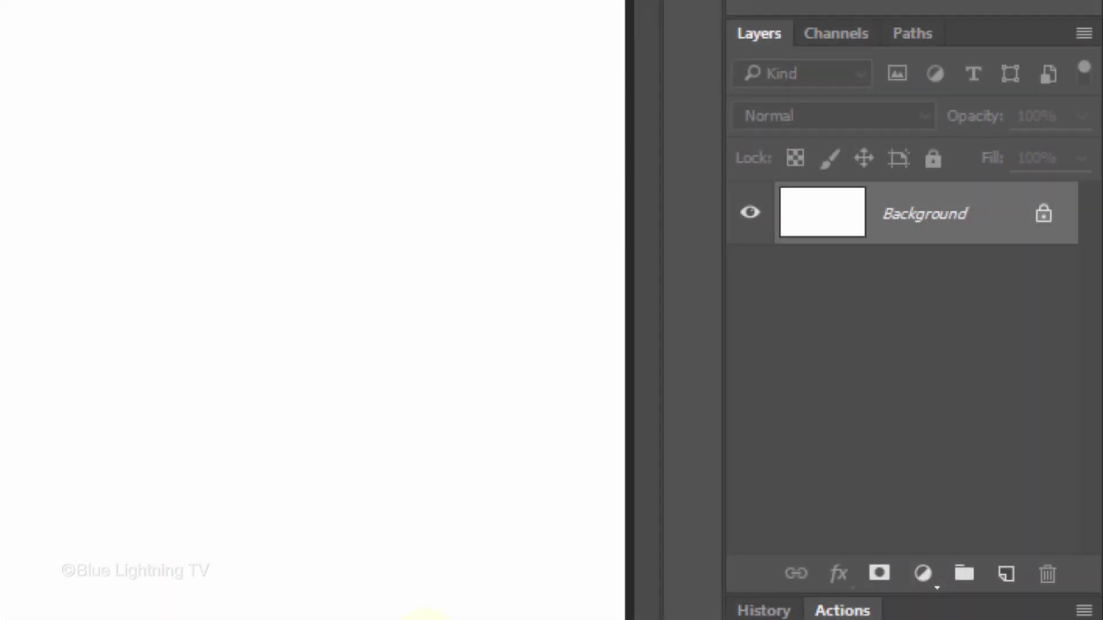
- Unlock the Background into Layer 0, add a Pattern Overlay, and show the pattern library menu
{"action": "left_click", "coordinate": [1044, 215]}
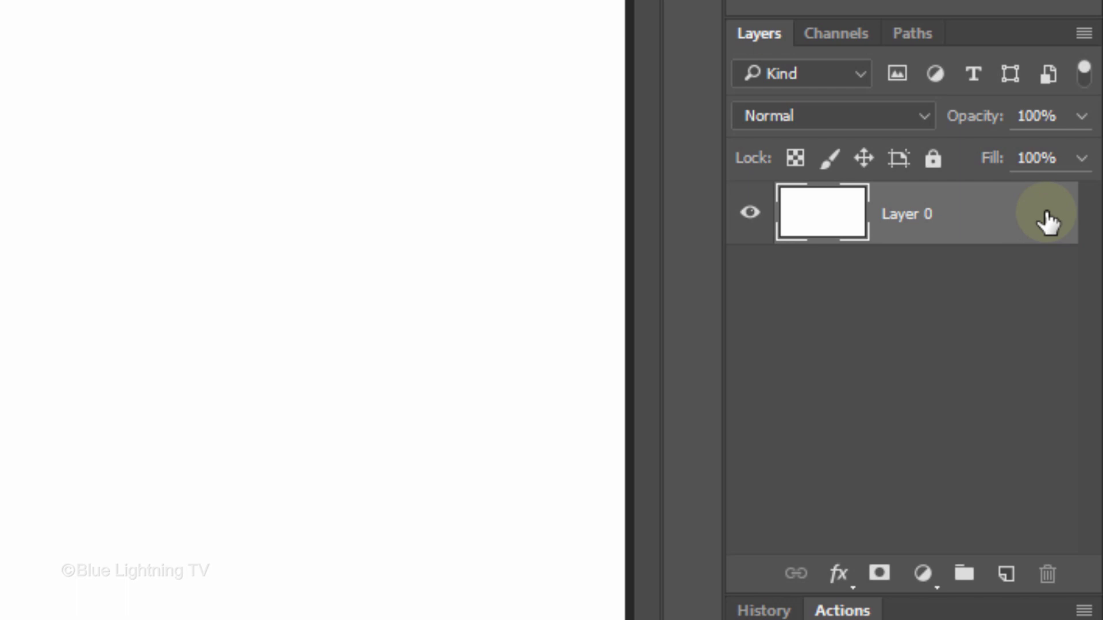
{"action": "double_click", "coordinate": [822, 215]}
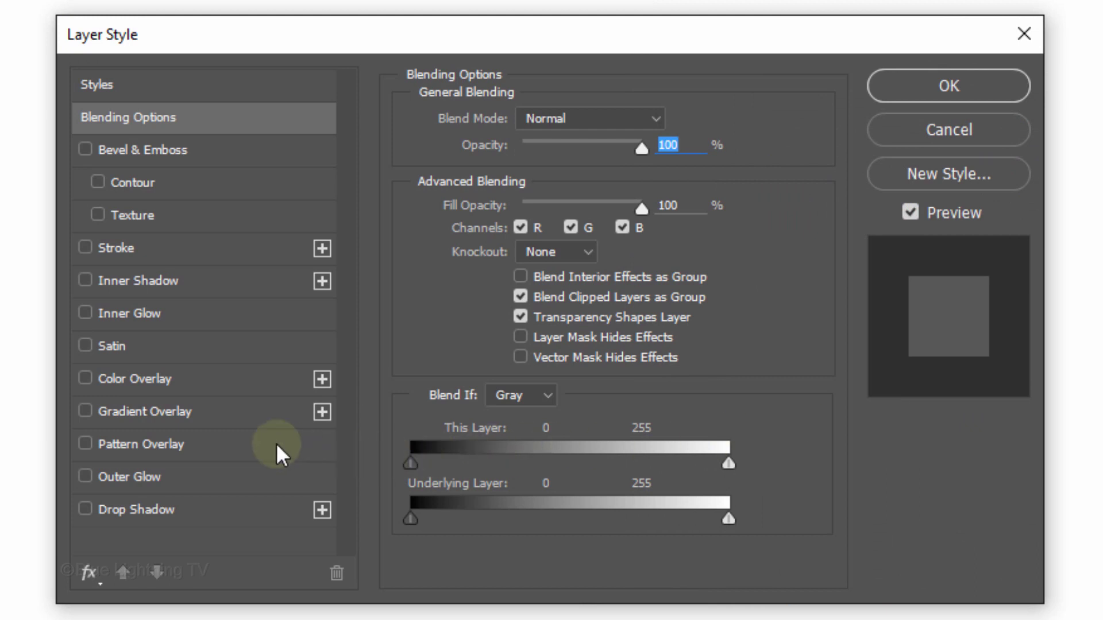
{"action": "left_click", "coordinate": [208, 445]}
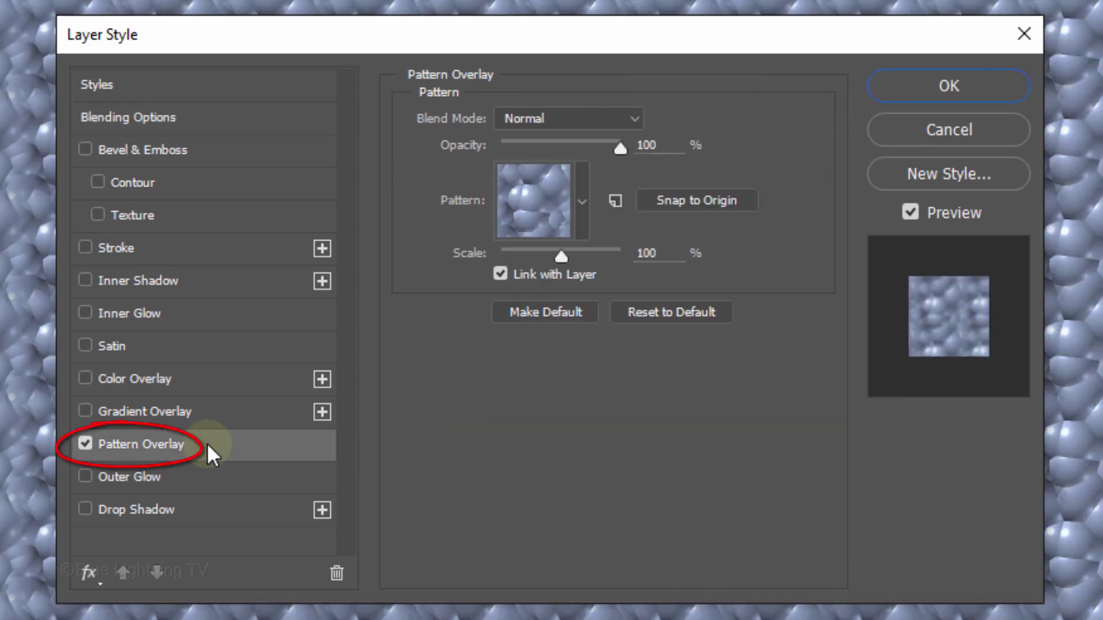
{"action": "left_click", "coordinate": [581, 203]}
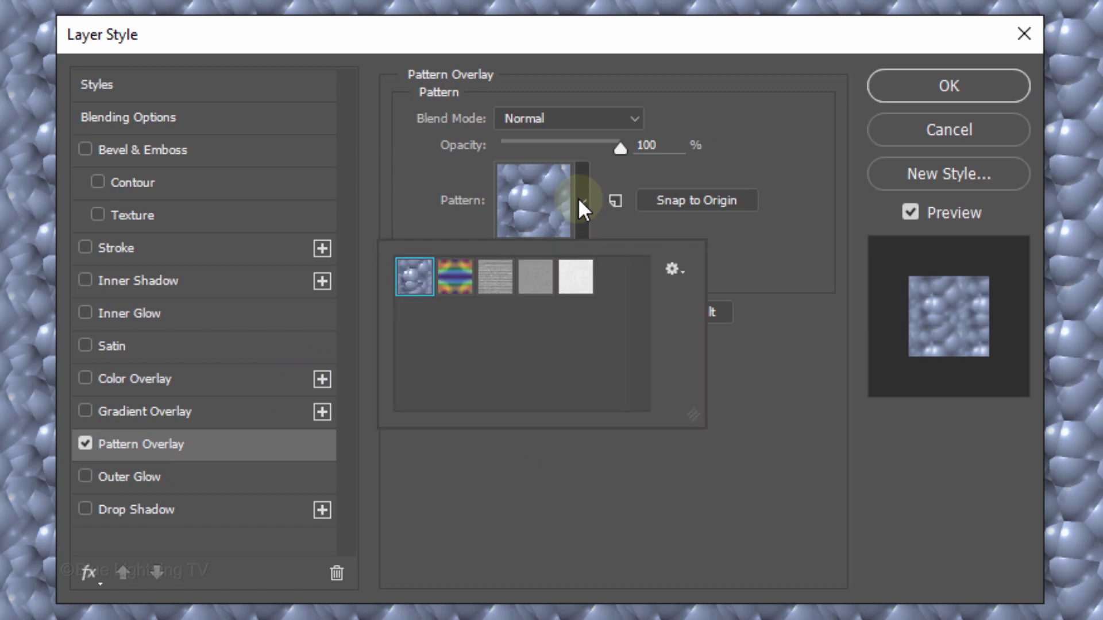
{"action": "left_click", "coordinate": [672, 270]}
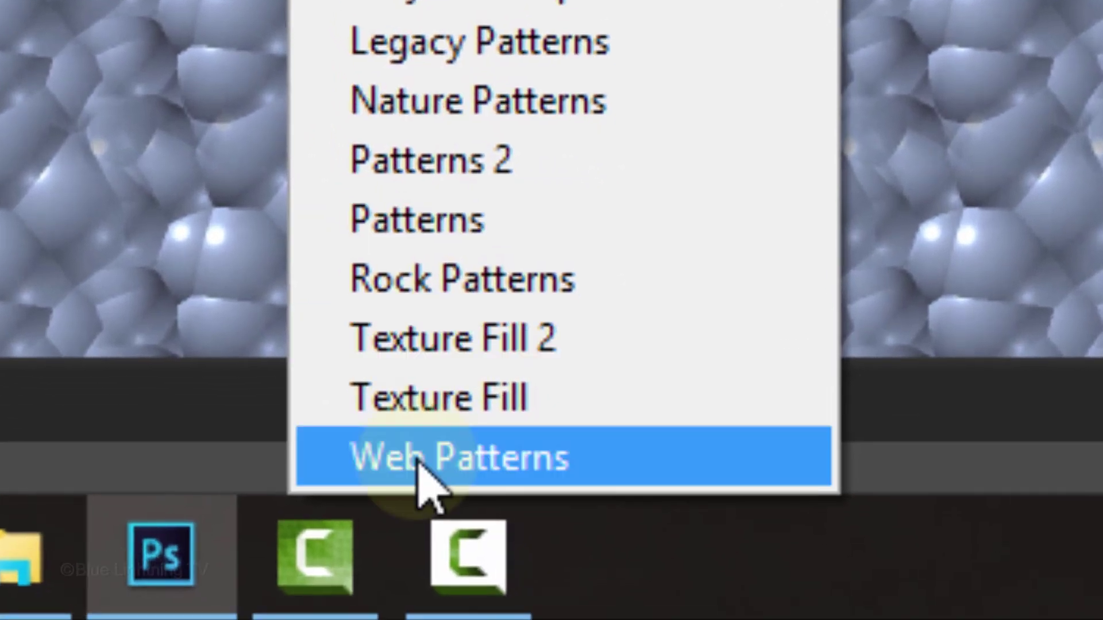
- Replace the pattern set with the Web Patterns library, shown as a Small List
{"action": "left_click", "coordinate": [419, 464]}
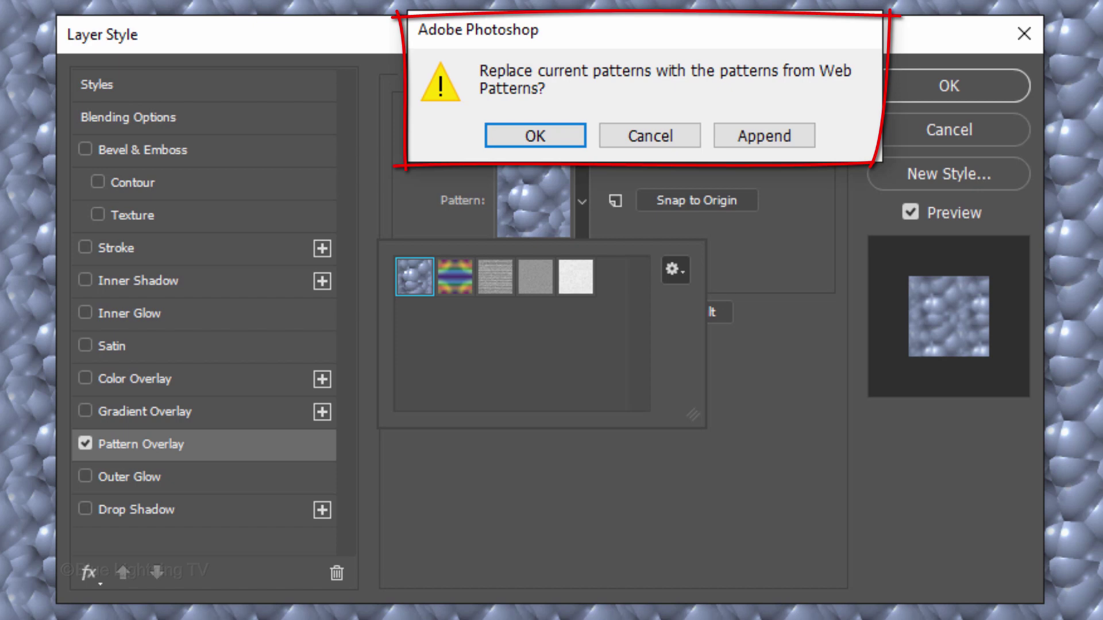
{"action": "left_click", "coordinate": [540, 136]}
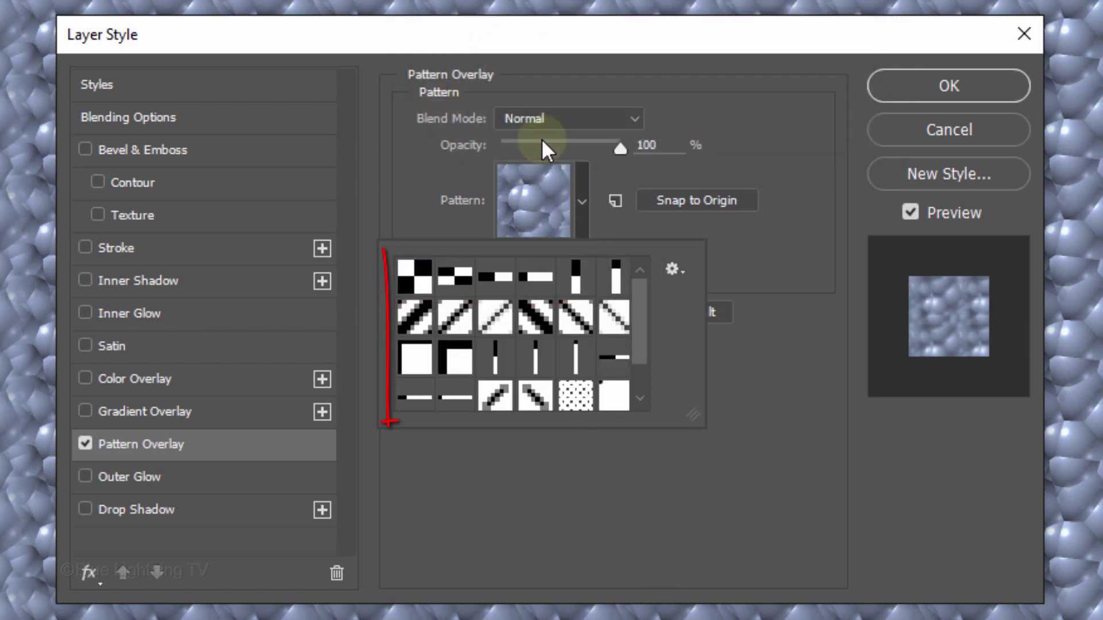
{"action": "left_click", "coordinate": [672, 269]}
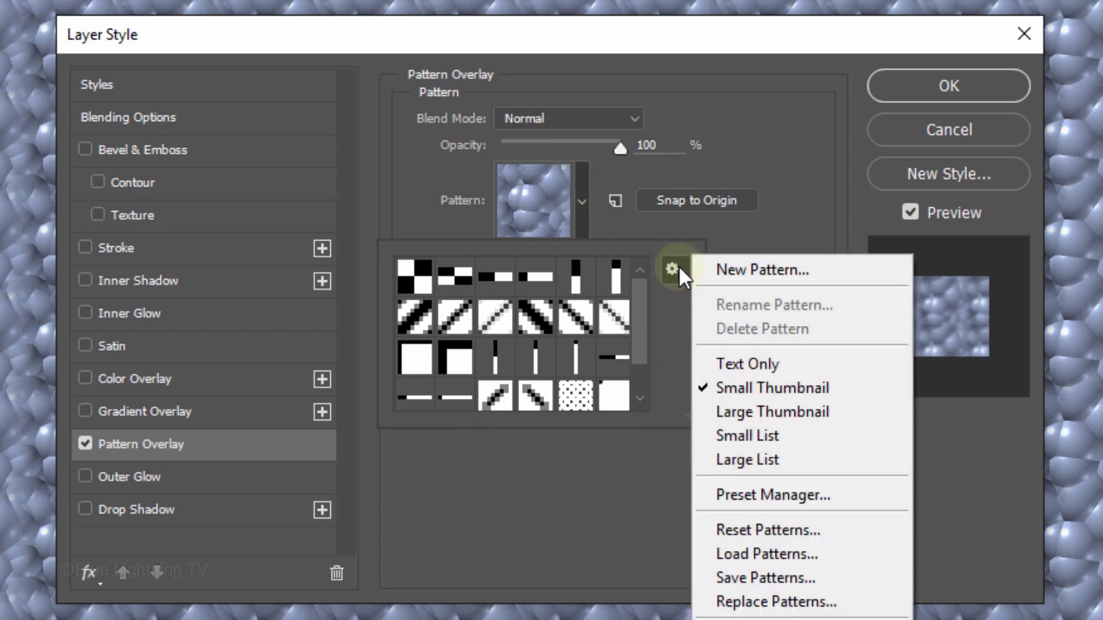
{"action": "left_click", "coordinate": [753, 436]}
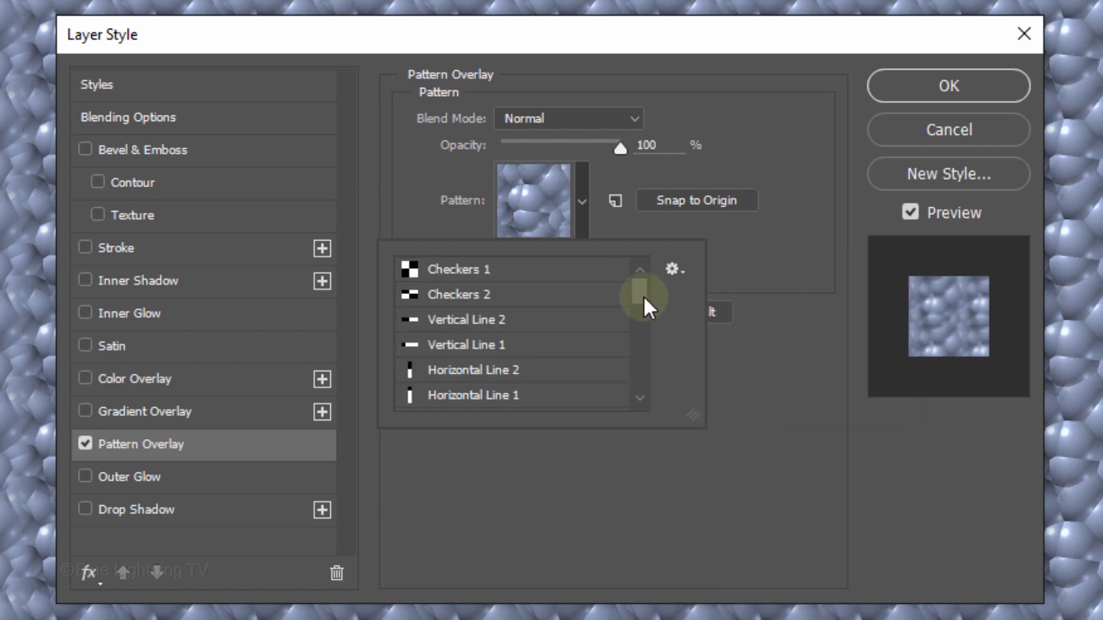
{"action": "left_click_drag", "start_coordinate": [642, 303], "coordinate": [631, 426]}
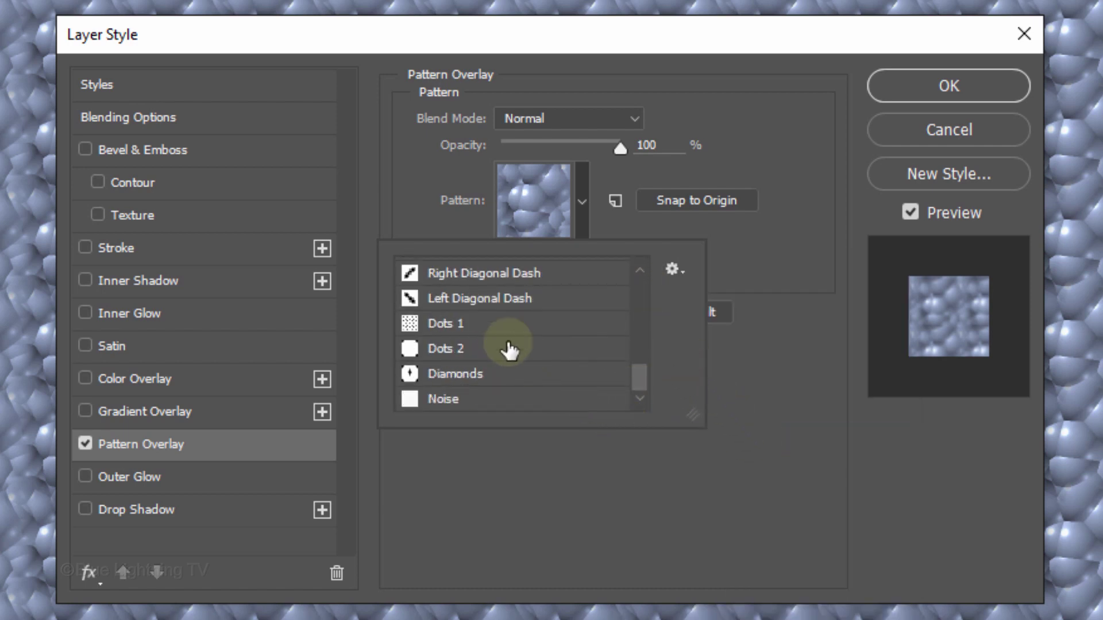
- Choose the Dots 1 pattern and set the overlay opacity to 10%
{"action": "left_click", "coordinate": [494, 324]}
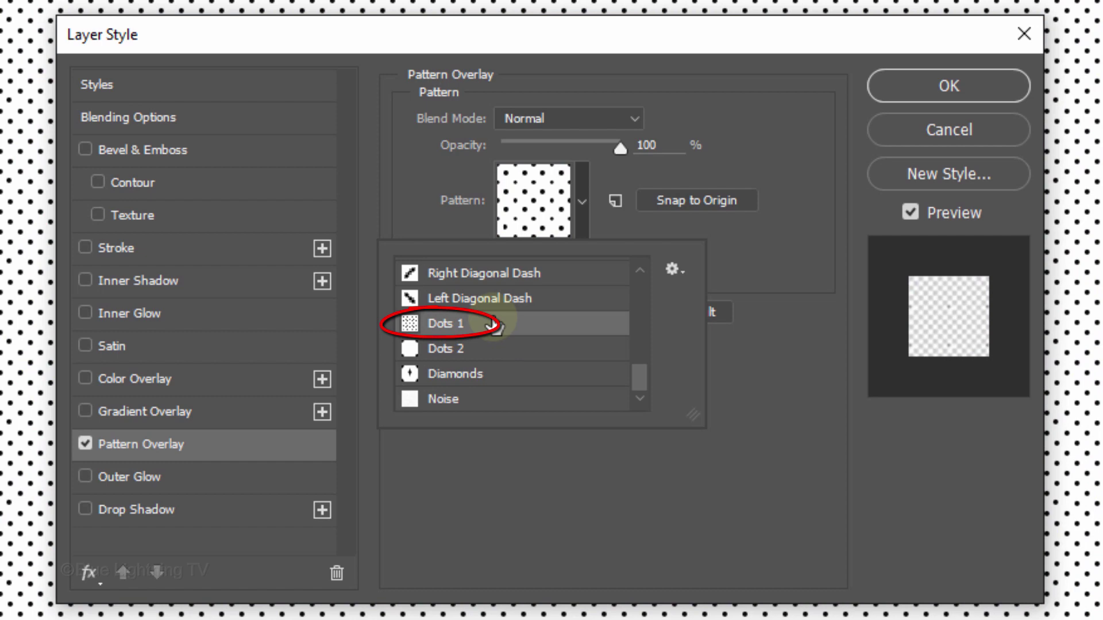
{"action": "left_click", "coordinate": [661, 145]}
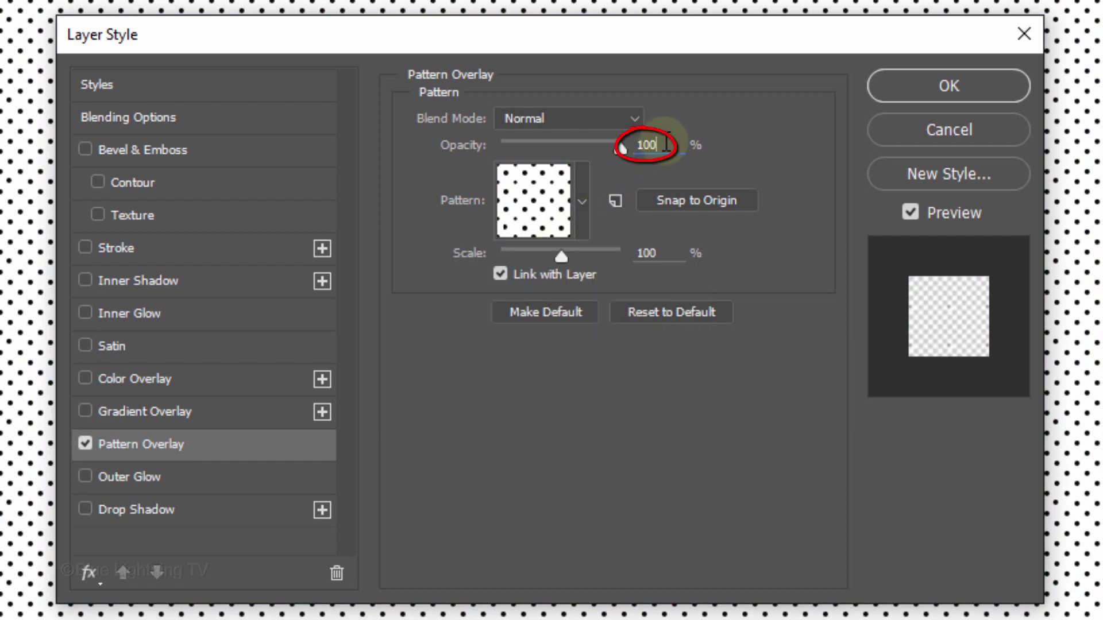
{"action": "key", "text": "BackSpace"}
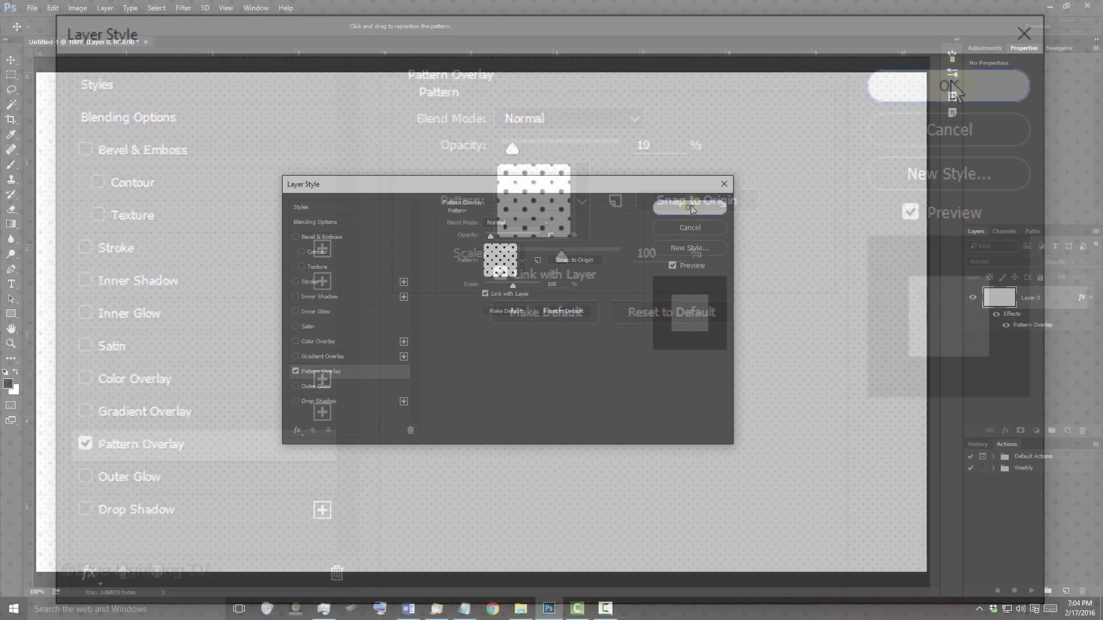
- Apply the pattern overlay, then add a Lens Correction vignette amount of -30
{"action": "left_click", "coordinate": [948, 85]}
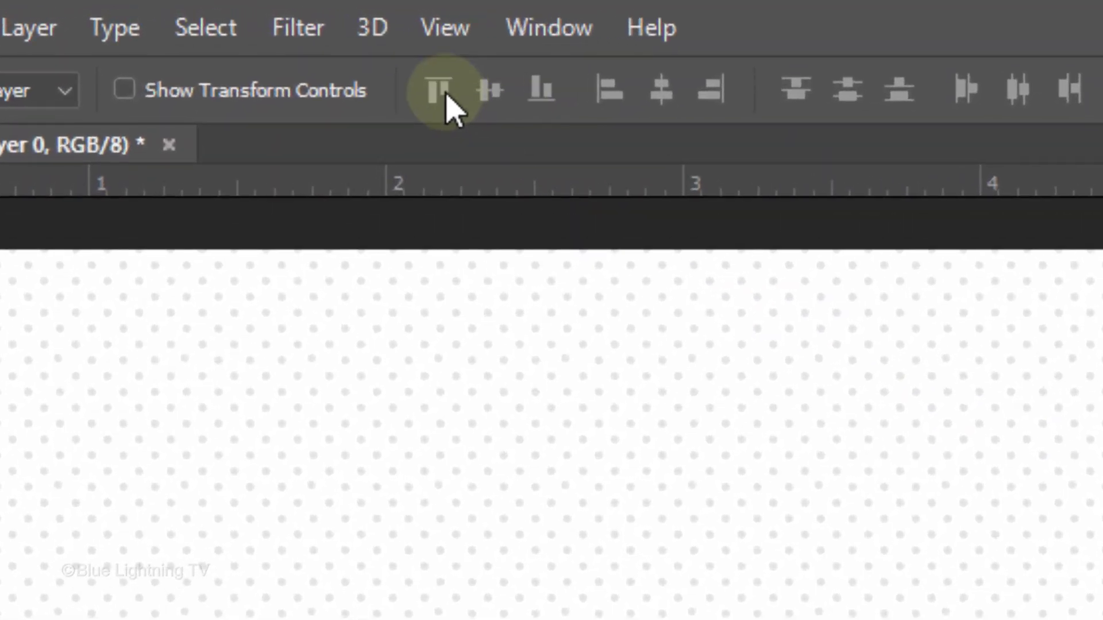
{"action": "left_click", "coordinate": [183, 8]}
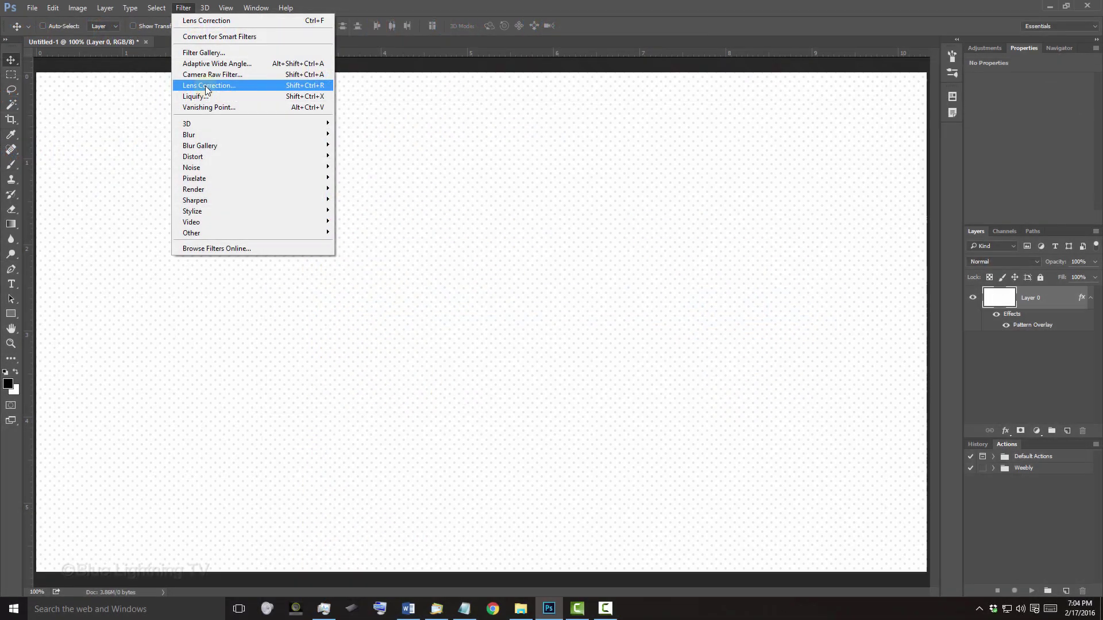
{"action": "left_click", "coordinate": [382, 310]}
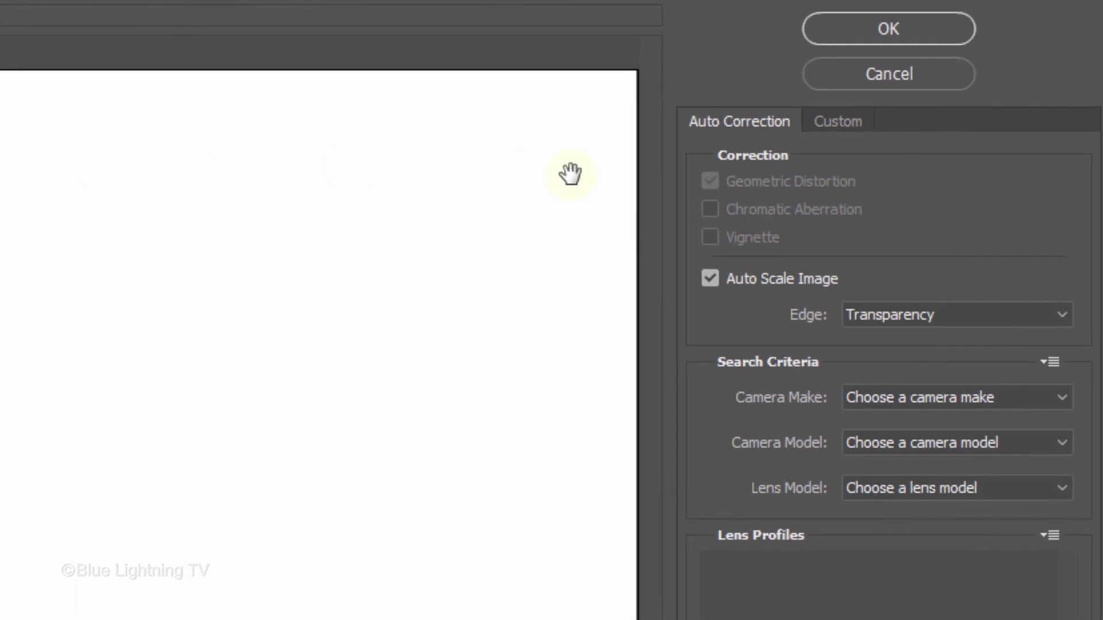
{"action": "left_click", "coordinate": [827, 125]}
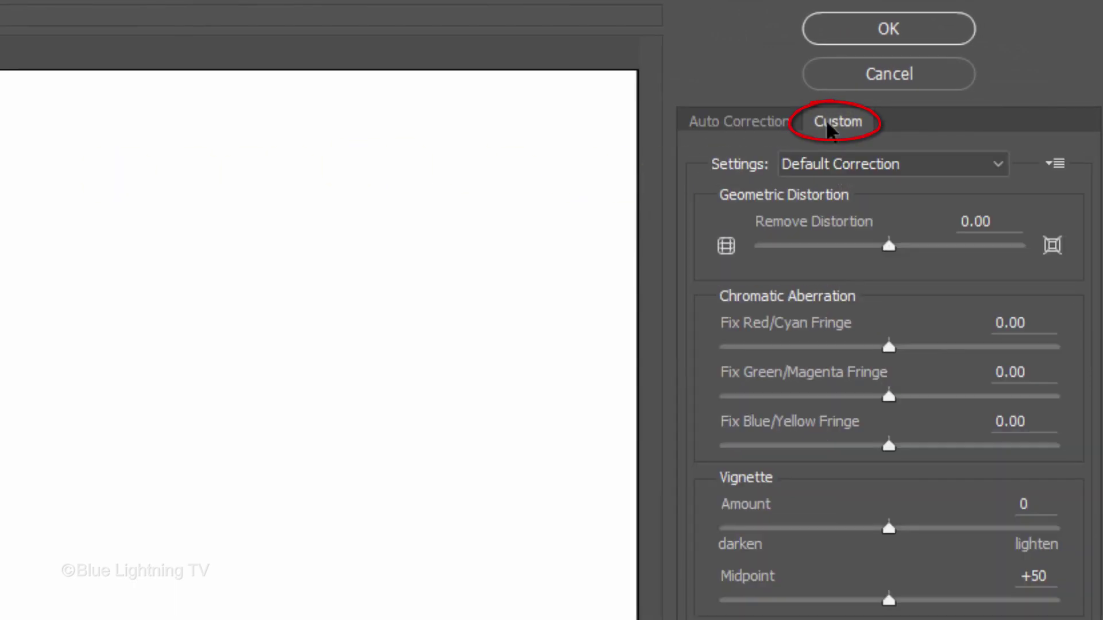
{"action": "left_click", "coordinate": [1040, 504]}
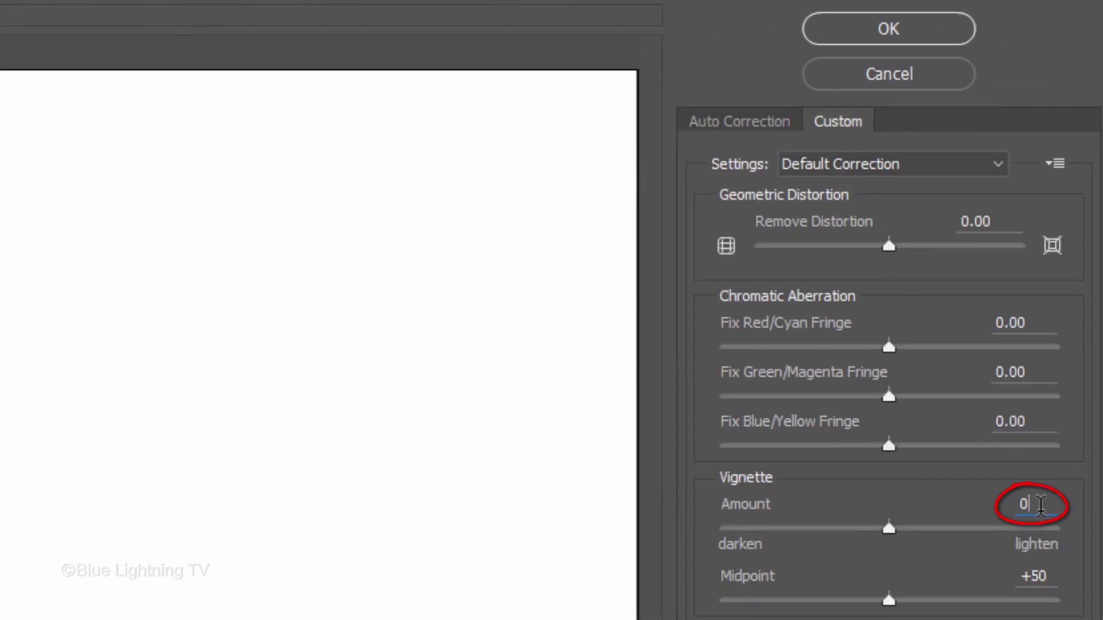
{"action": "double_click", "coordinate": [1041, 505]}
{"action": "type", "text": "-30"}
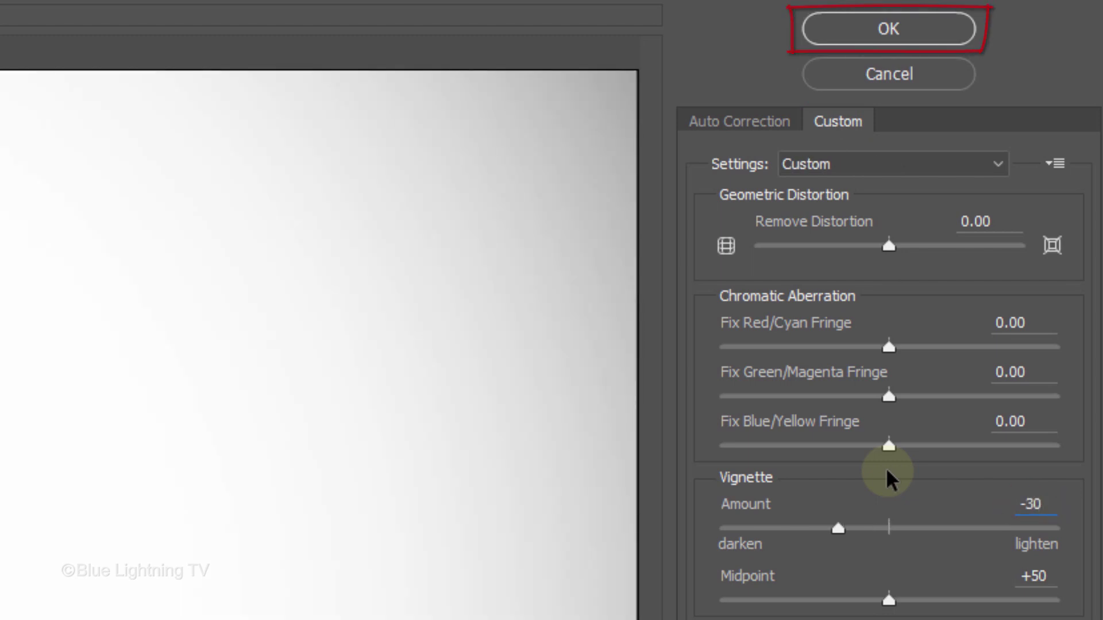
{"action": "key", "text": "Return"}
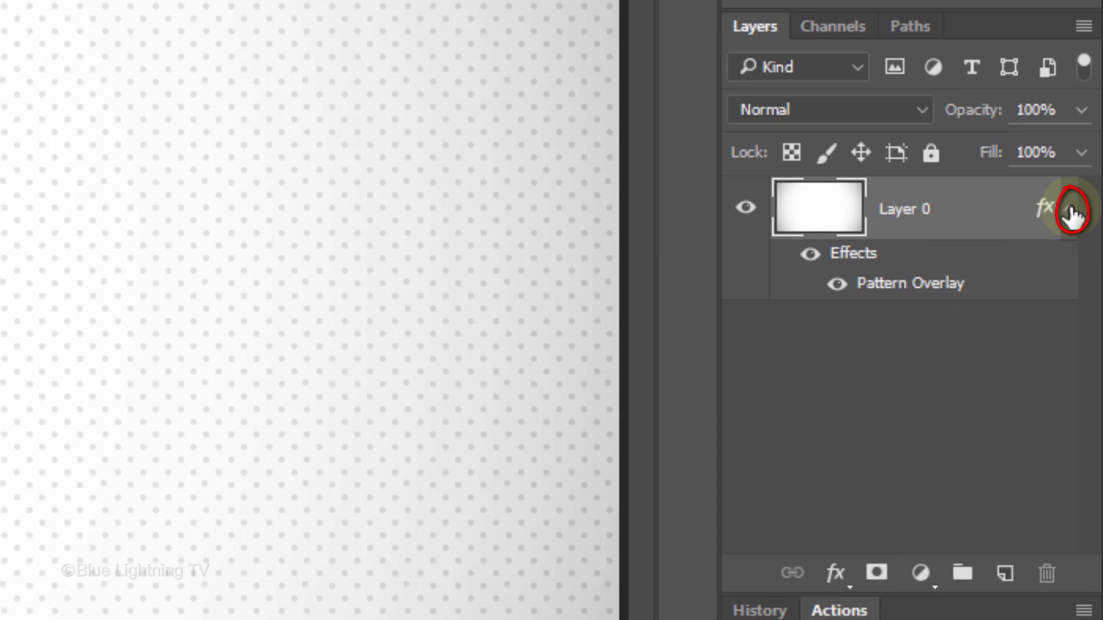
- Select the Horizontal Type Tool set to Montserrat Bold, 261 pt, Sharp, left-aligned
{"action": "left_click", "coordinate": [1070, 209]}
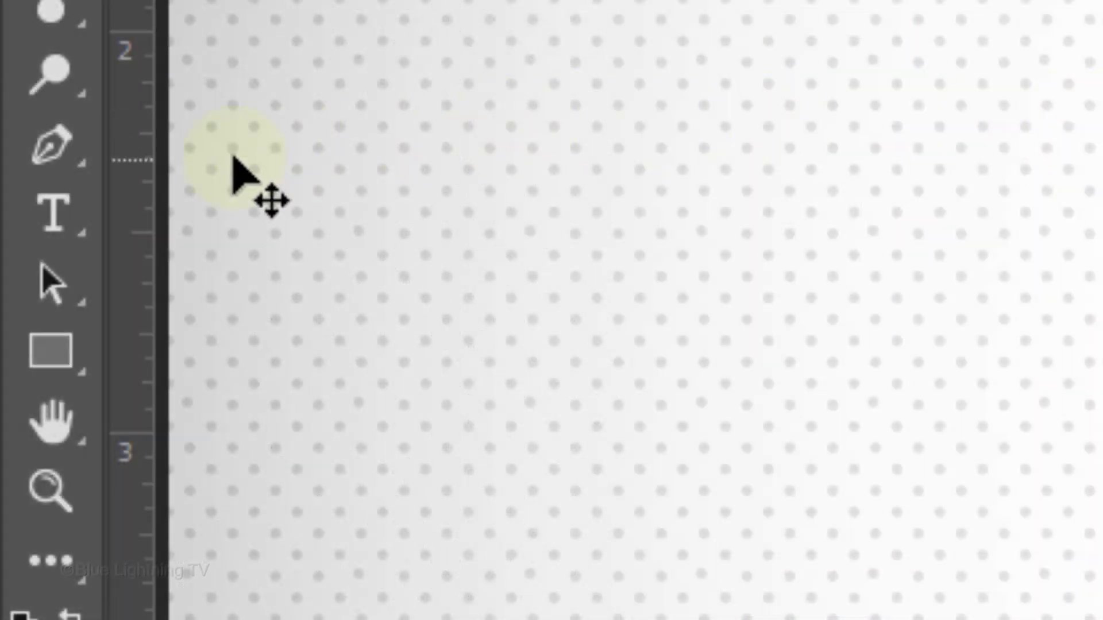
{"action": "left_click", "coordinate": [56, 212]}
{"action": "left_click_drag", "start_coordinate": [59, 213], "coordinate": [343, 211]}
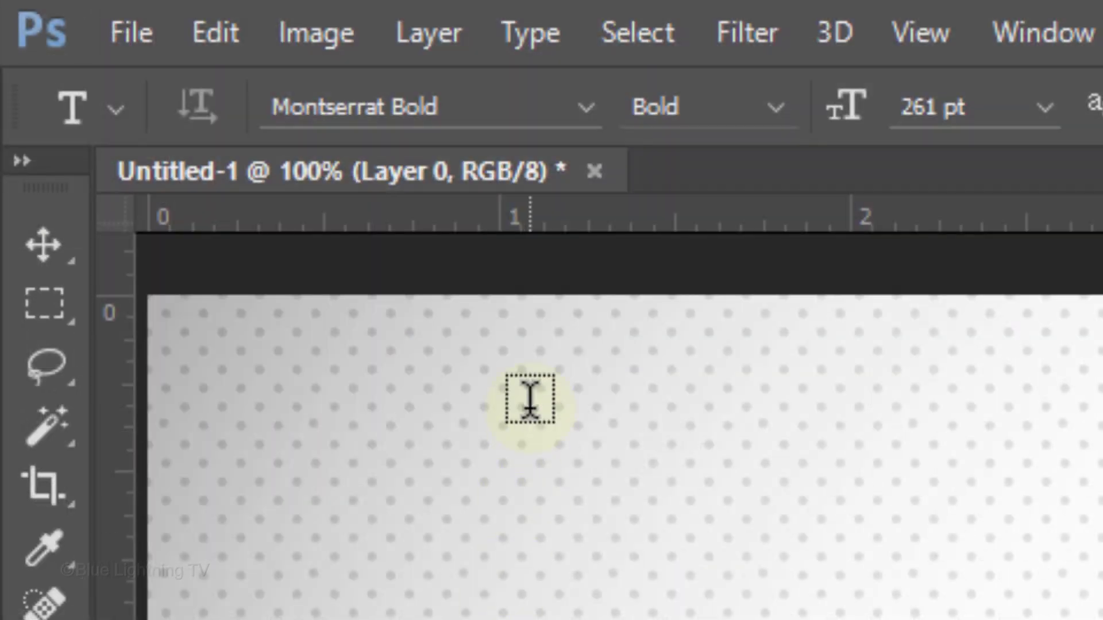
{"action": "left_click", "coordinate": [520, 105]}
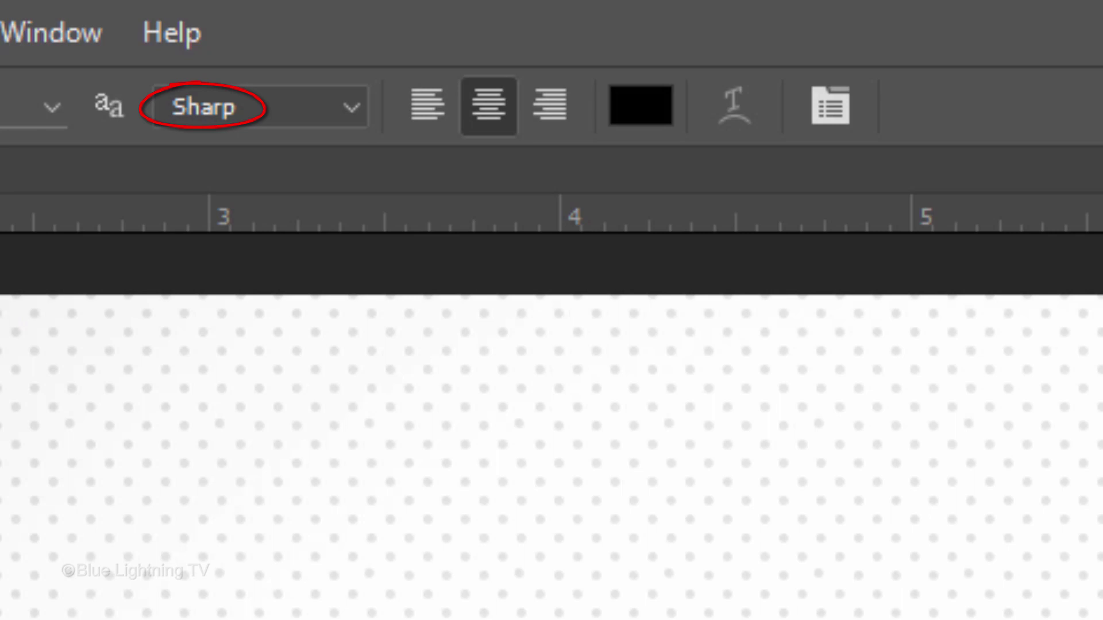
{"action": "left_click", "coordinate": [432, 110]}
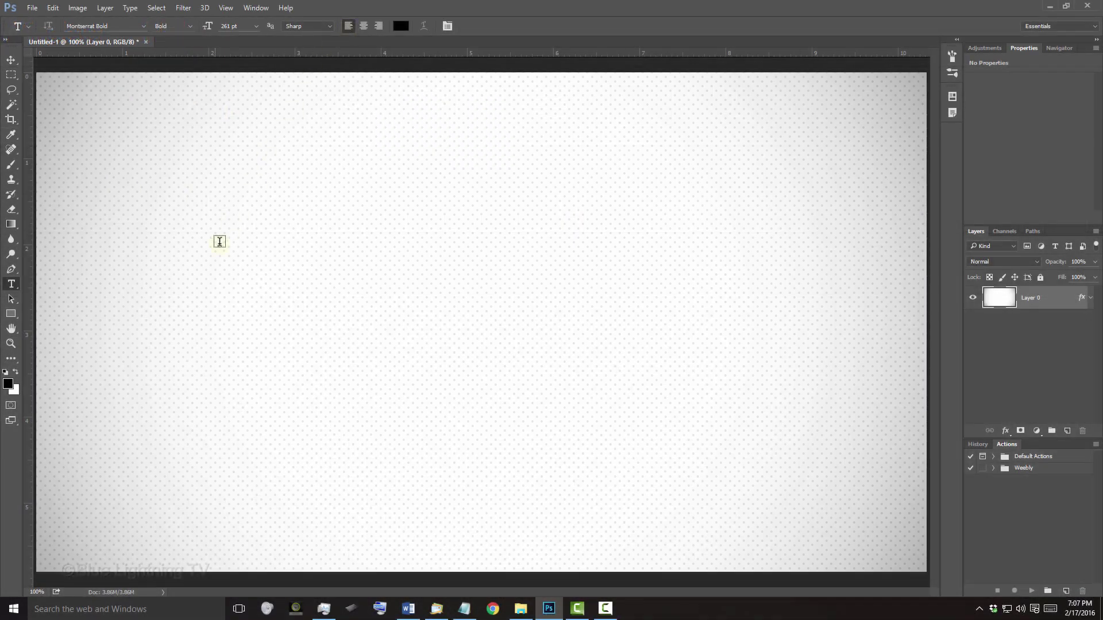
- Type a black letter P and move it lower and toward the left of the canvas
{"action": "left_click", "coordinate": [158, 343]}
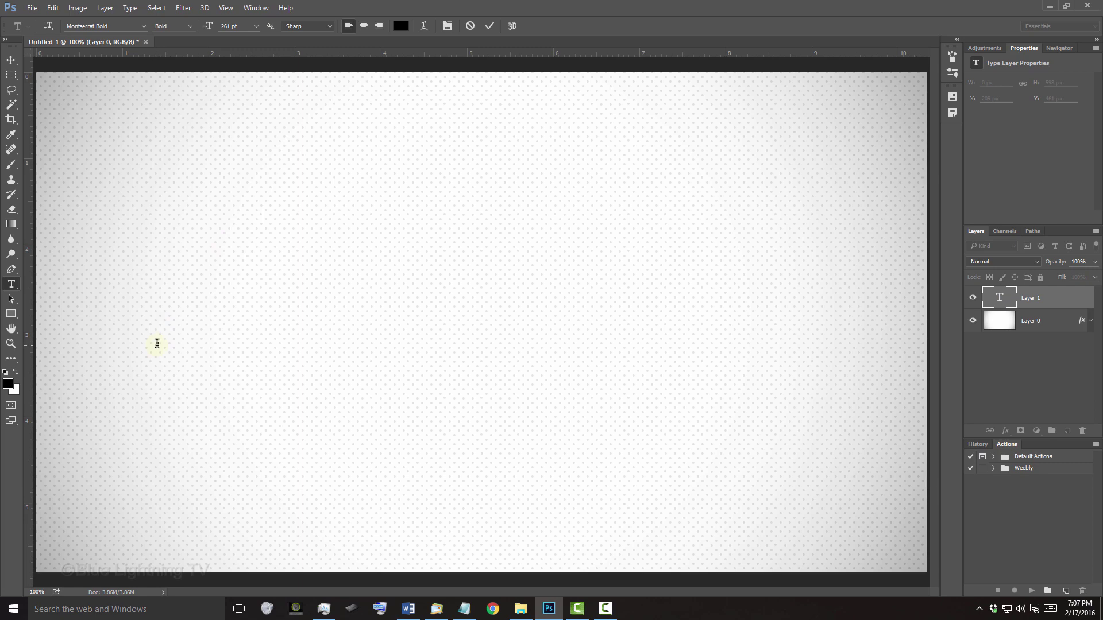
{"action": "type", "text": "P"}
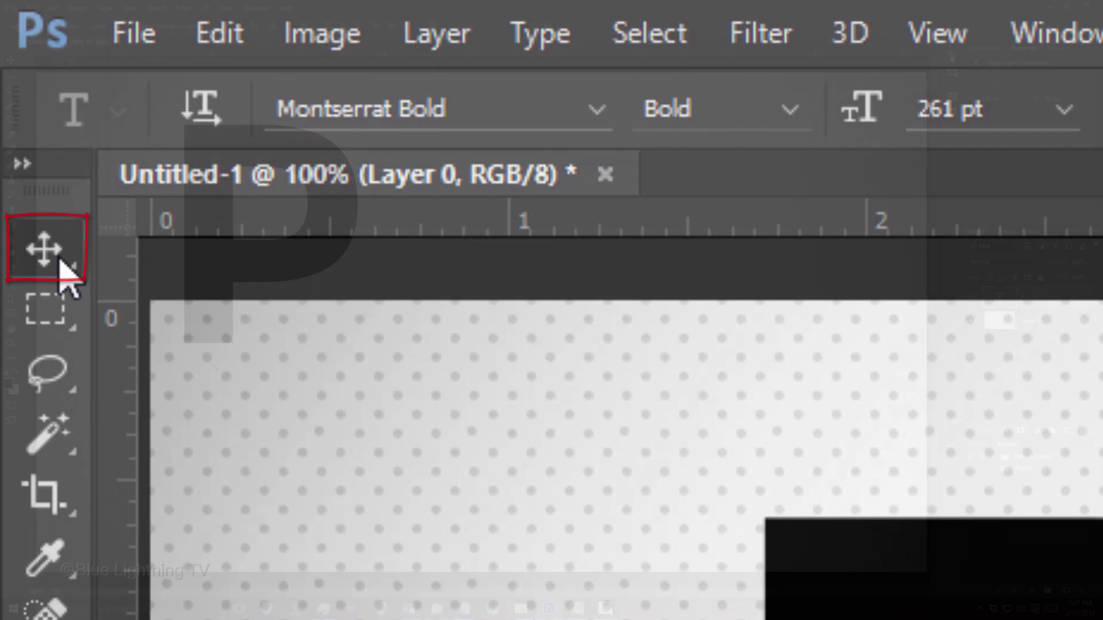
{"action": "left_click", "coordinate": [60, 262]}
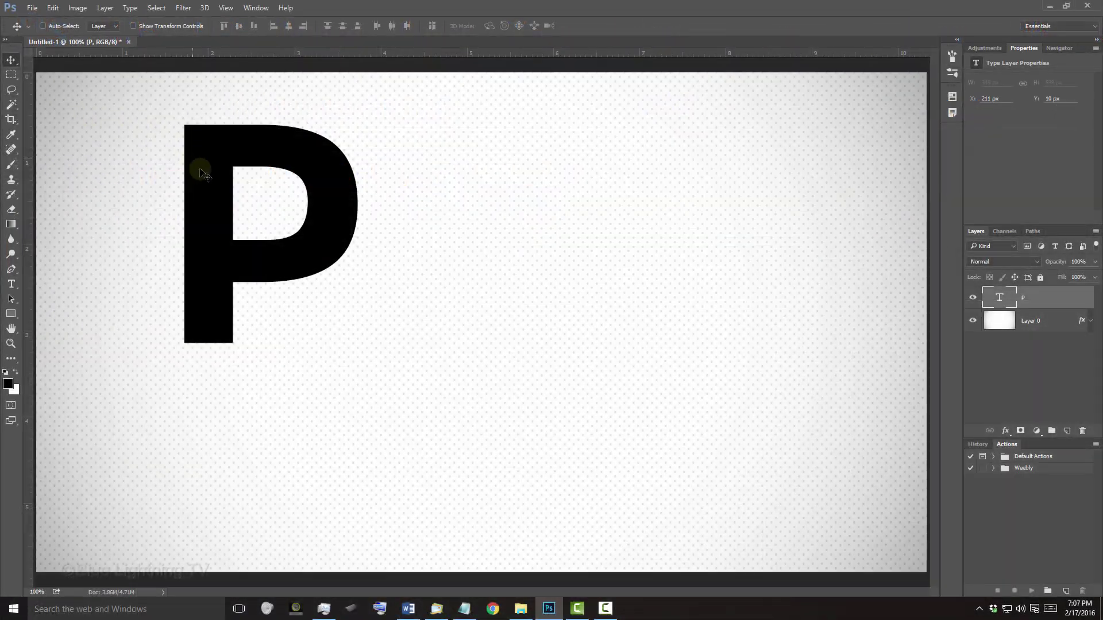
{"action": "left_click_drag", "start_coordinate": [209, 197], "coordinate": [174, 285]}
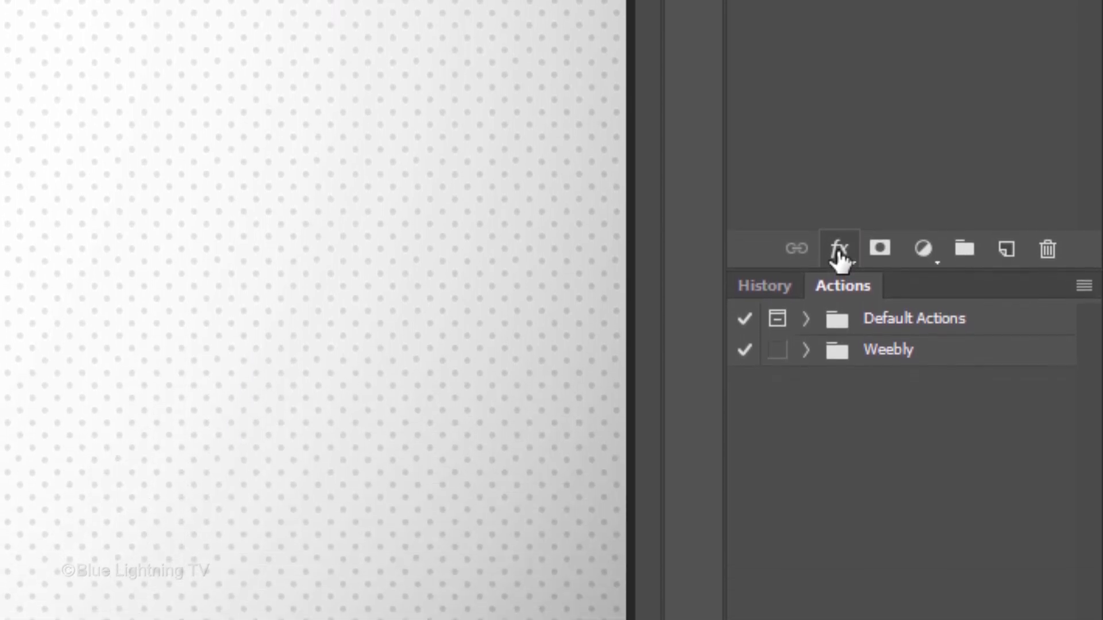
- Add a Gradient Overlay to the P and set its left color stop to brightness 80%
{"action": "left_click", "coordinate": [839, 318]}
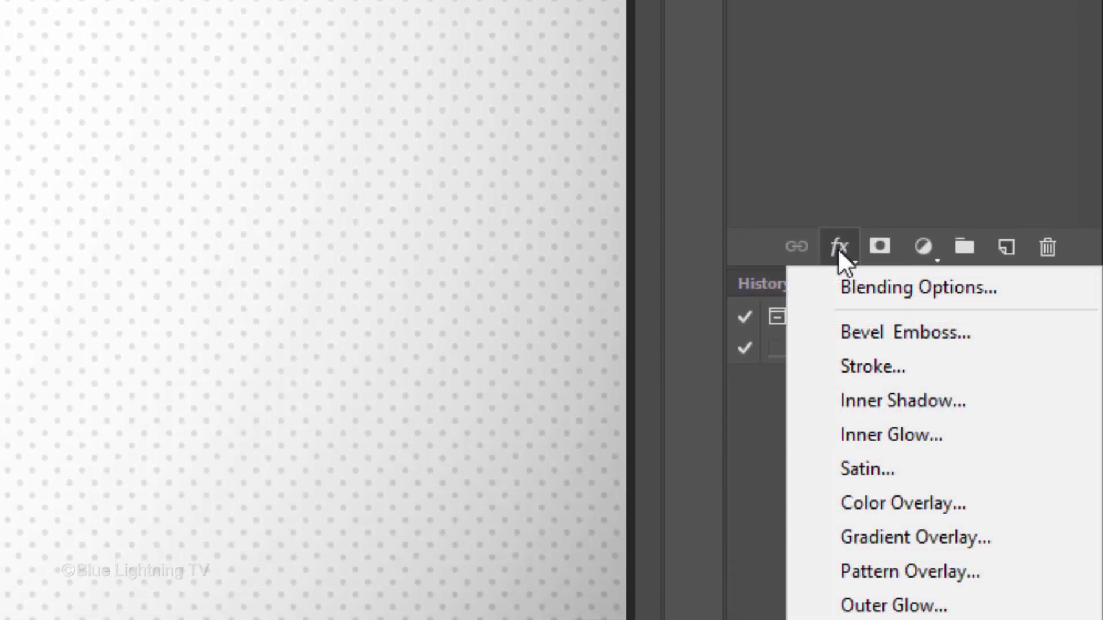
{"action": "left_click", "coordinate": [871, 539]}
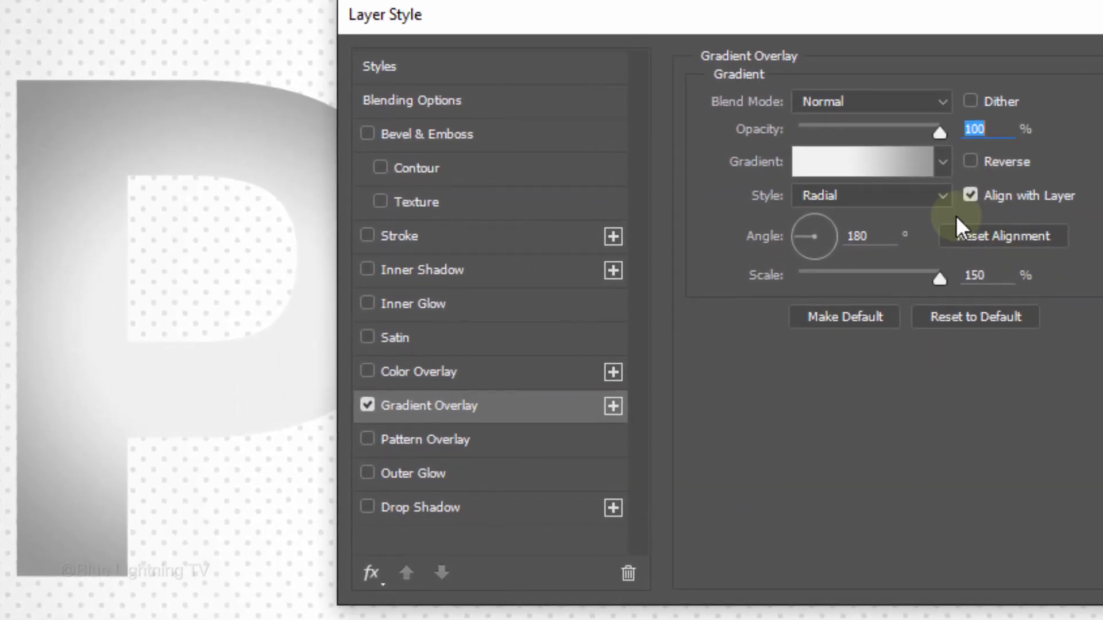
{"action": "left_click", "coordinate": [875, 161]}
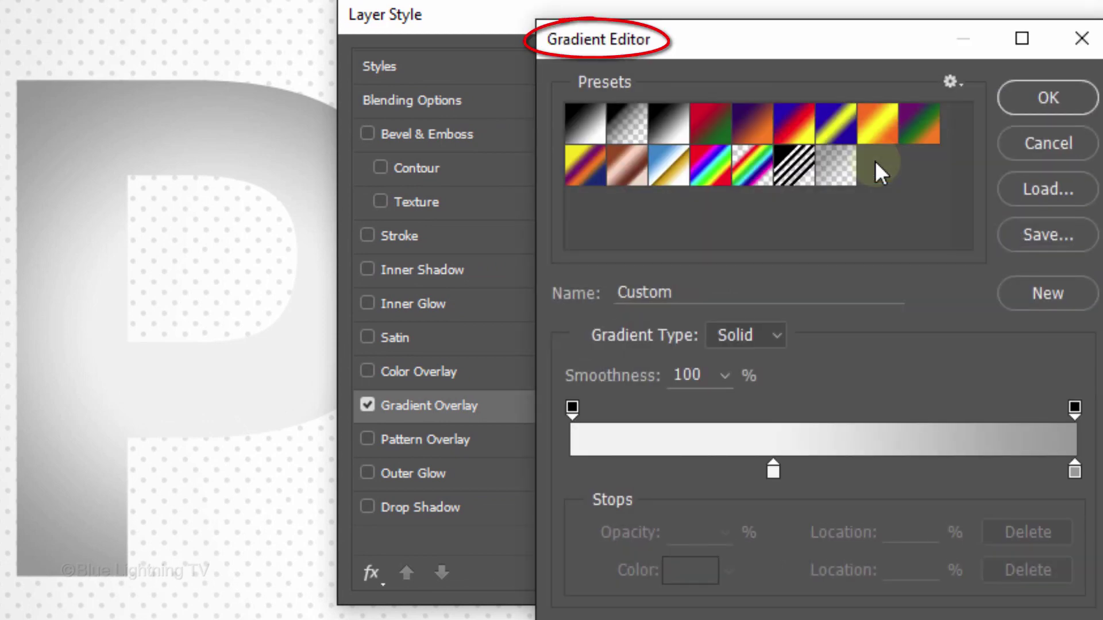
{"action": "left_click", "coordinate": [772, 472]}
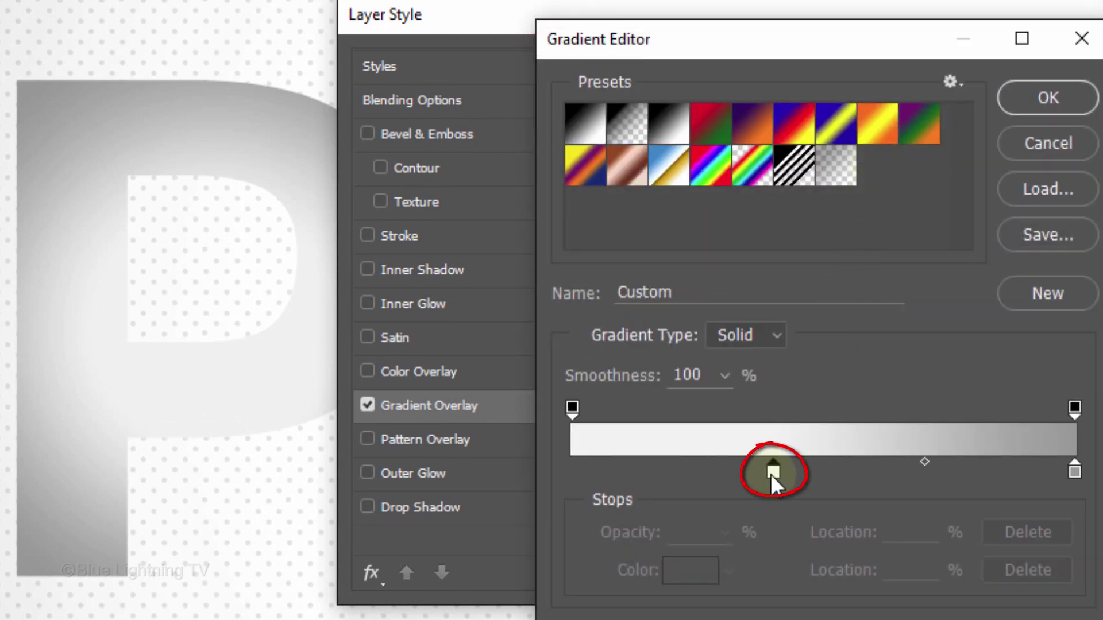
{"action": "left_click_drag", "start_coordinate": [770, 474], "coordinate": [573, 485]}
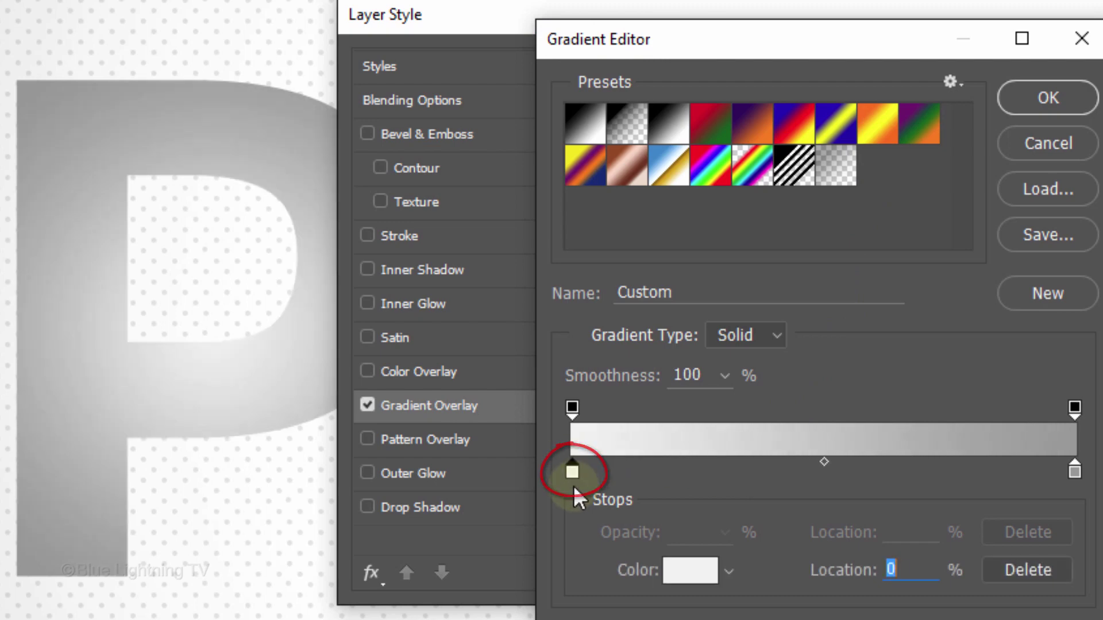
{"action": "left_click", "coordinate": [692, 577]}
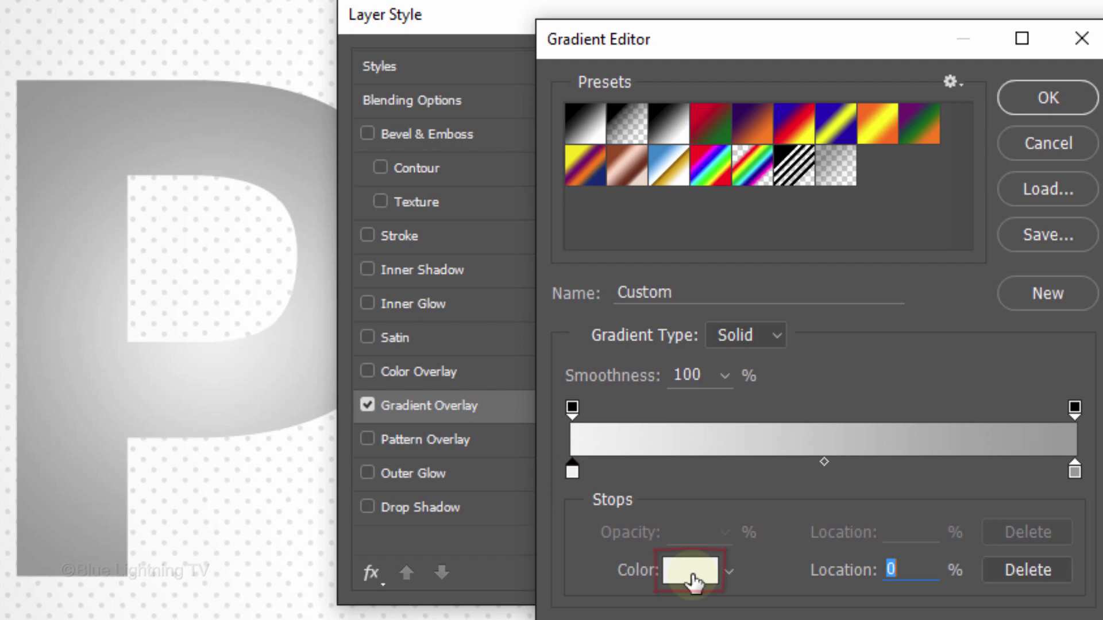
{"action": "left_click", "coordinate": [912, 469]}
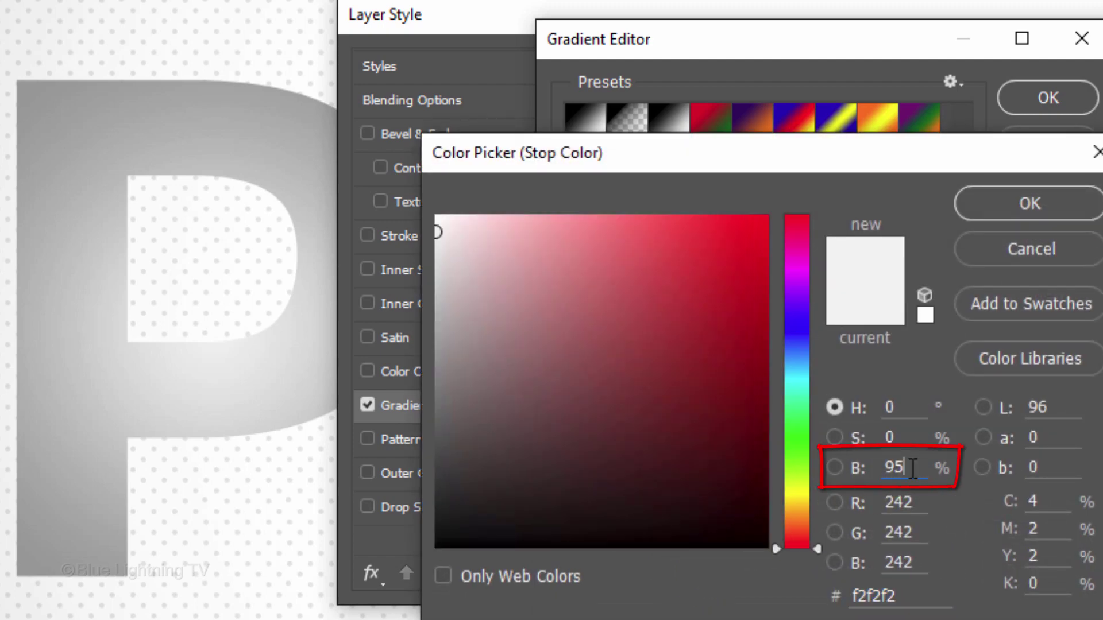
{"action": "key", "text": "BackSpace"}
{"action": "key", "text": "BackSpace"}
{"action": "type", "text": "80"}
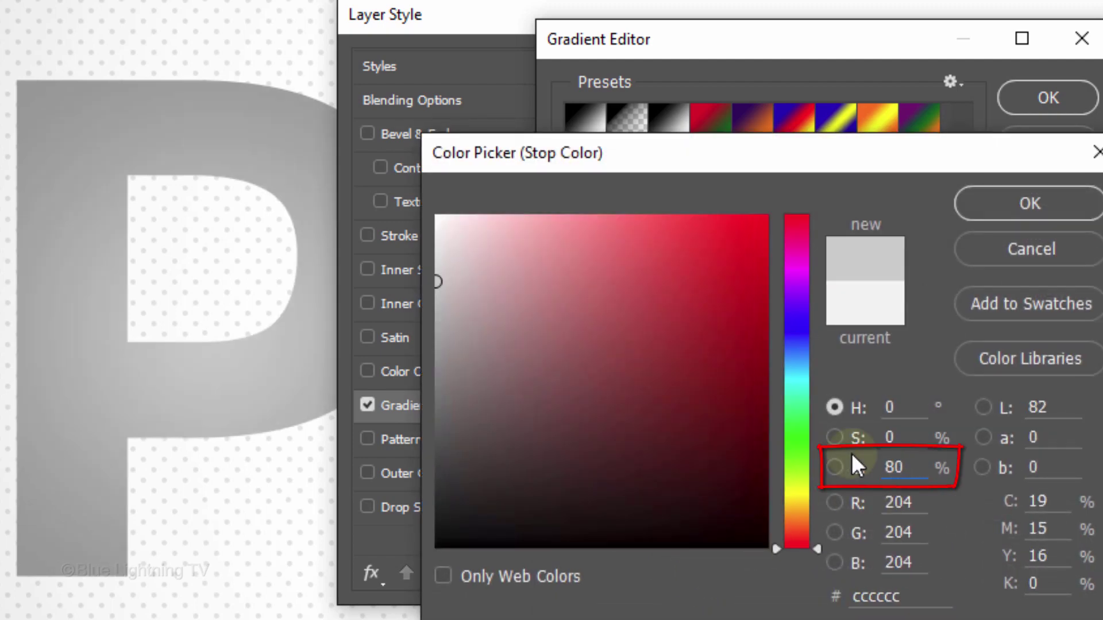
{"action": "left_click", "coordinate": [1008, 204]}
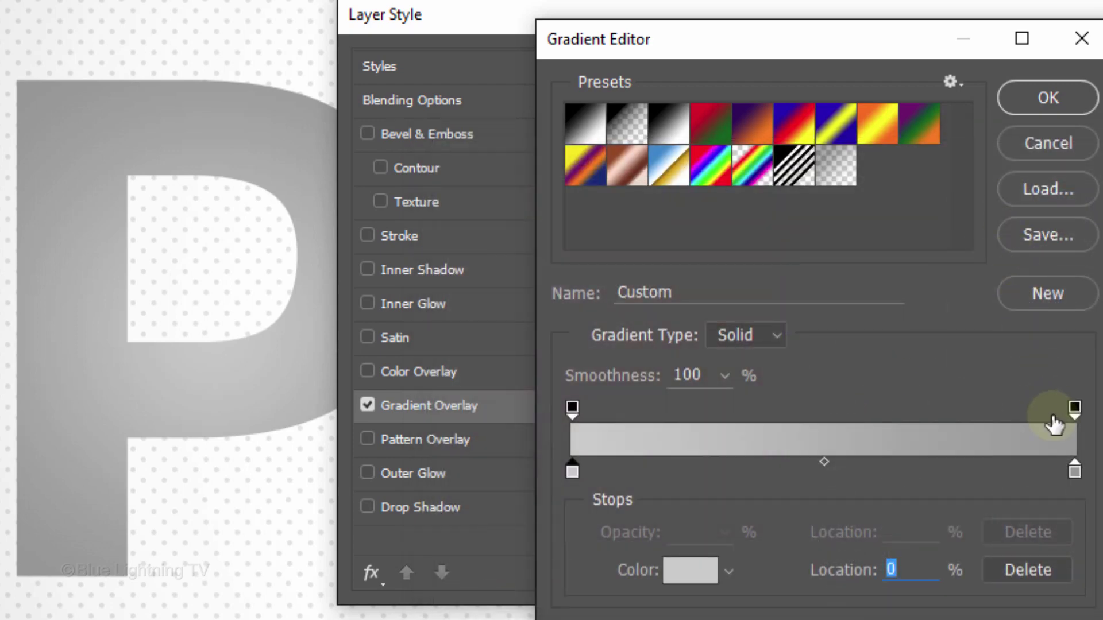
- Set the right gradient stop to brightness 100% and switch the overlay style to Linear
{"action": "left_click", "coordinate": [1074, 473]}
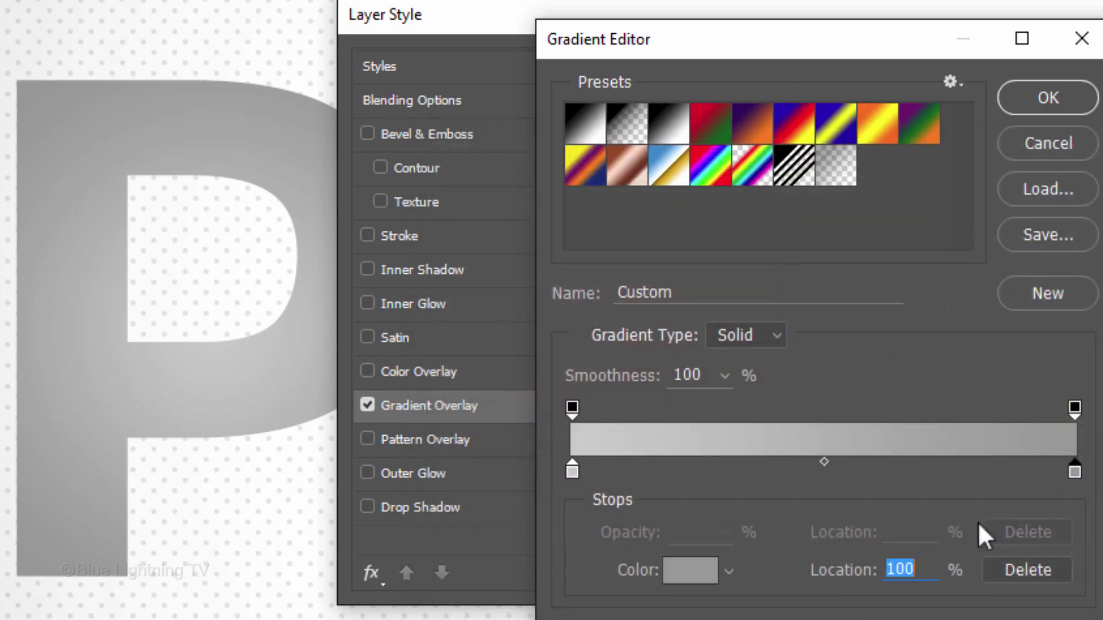
{"action": "left_click", "coordinate": [689, 573]}
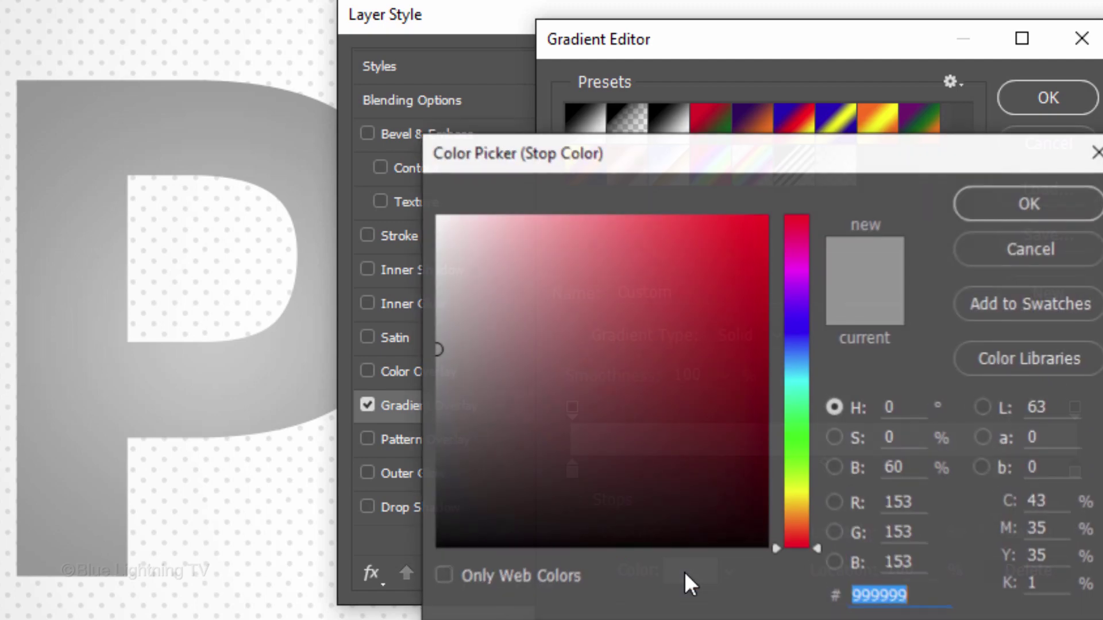
{"action": "double_click", "coordinate": [913, 464]}
{"action": "type", "text": "100"}
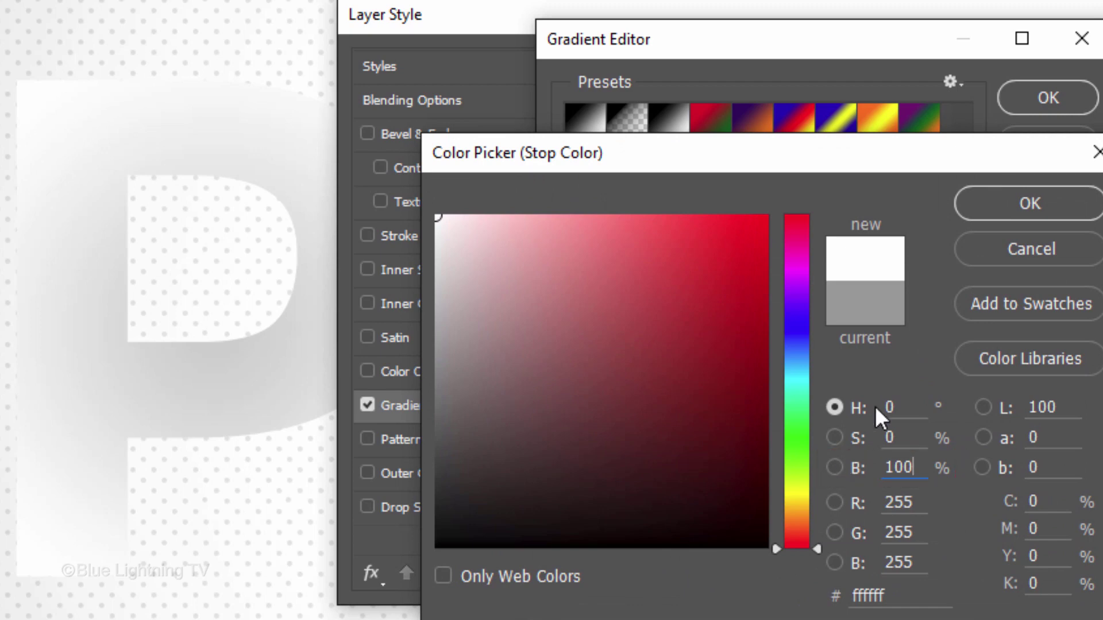
{"action": "left_click", "coordinate": [1018, 203]}
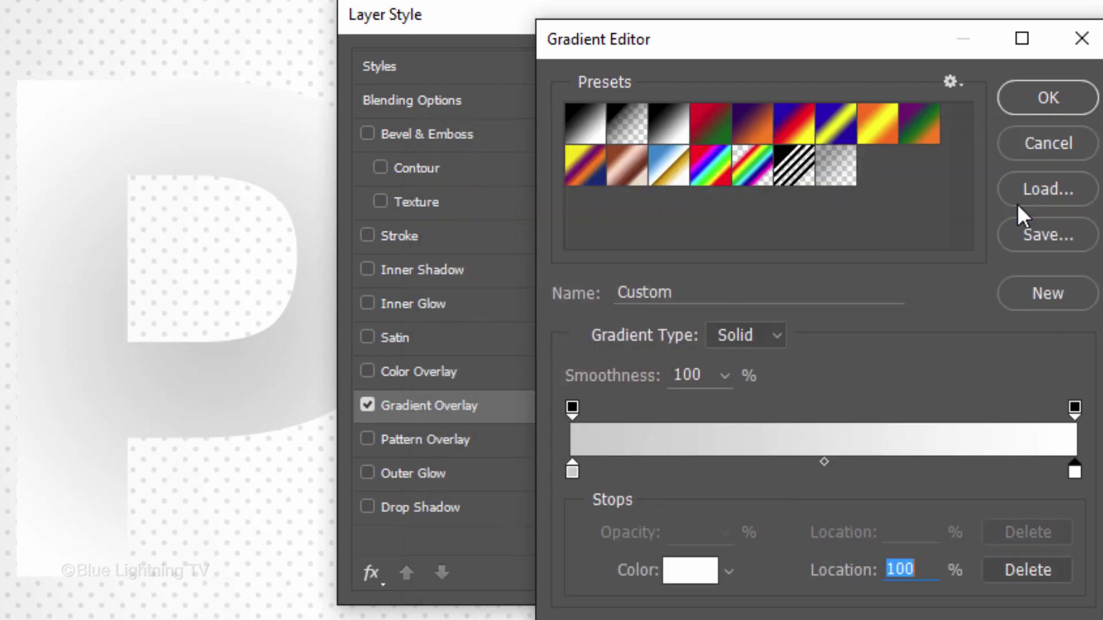
{"action": "left_click", "coordinate": [1050, 98]}
{"action": "left_click", "coordinate": [945, 196]}
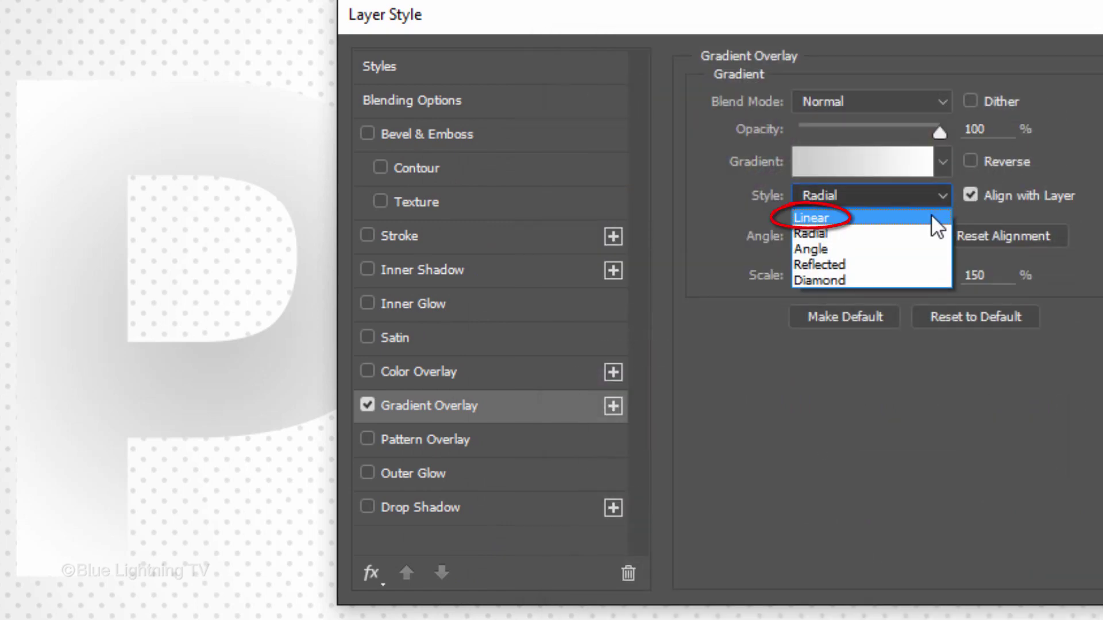
{"action": "left_click", "coordinate": [931, 217]}
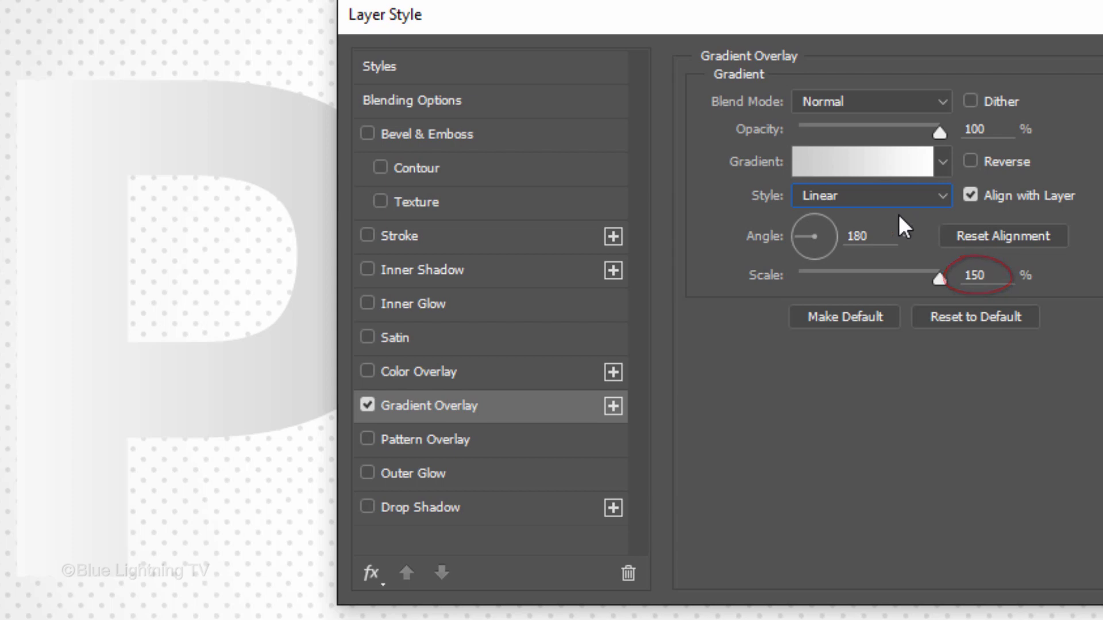
- Add a 4 px inside stroke to the P in light gray f2f2f2 (saturation 0%)
{"action": "left_click", "coordinate": [513, 239]}
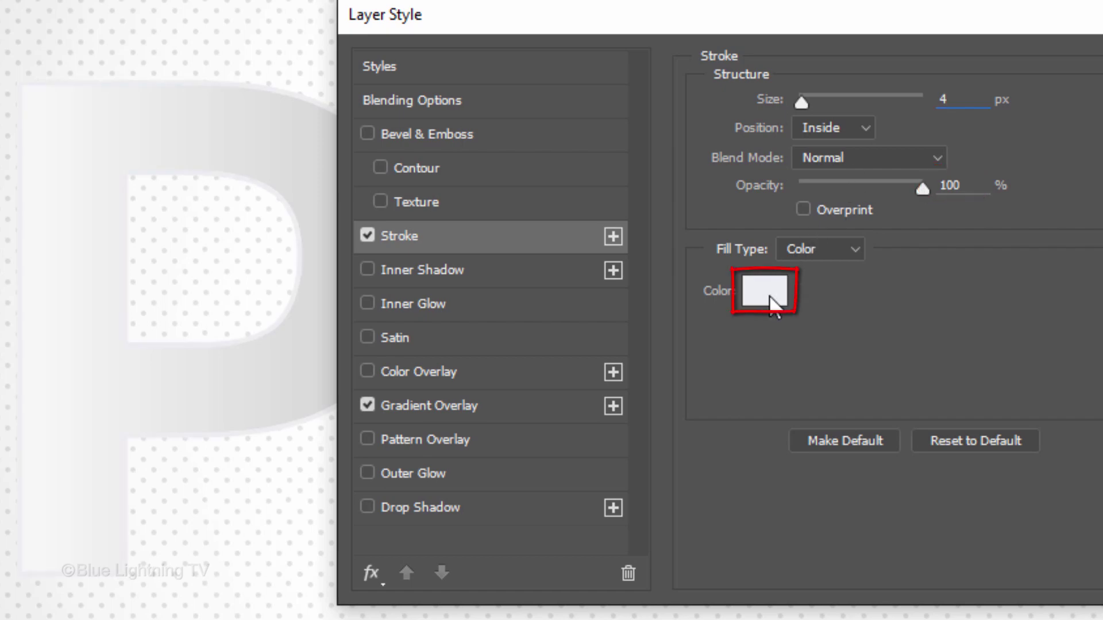
{"action": "left_click", "coordinate": [766, 293]}
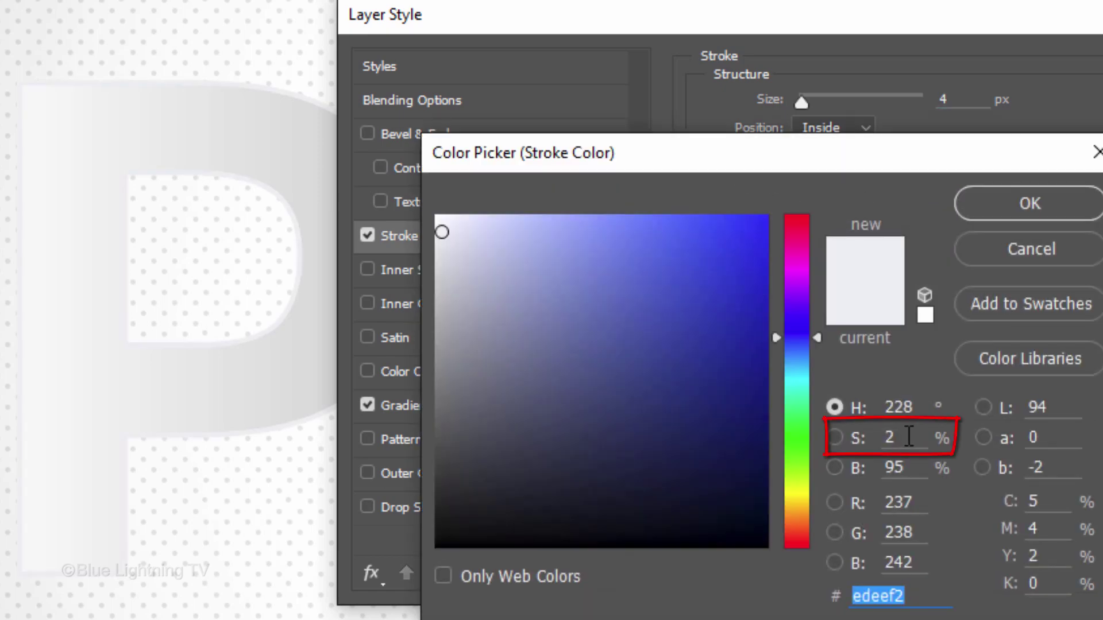
{"action": "double_click", "coordinate": [909, 437]}
{"action": "type", "text": "0"}
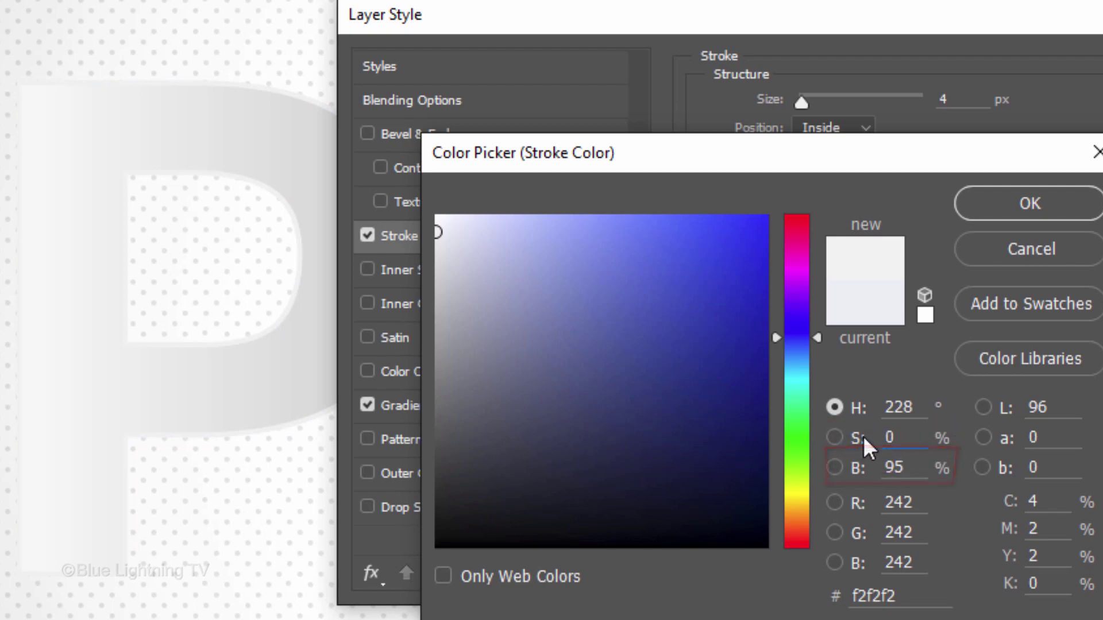
{"action": "left_click", "coordinate": [1048, 202]}
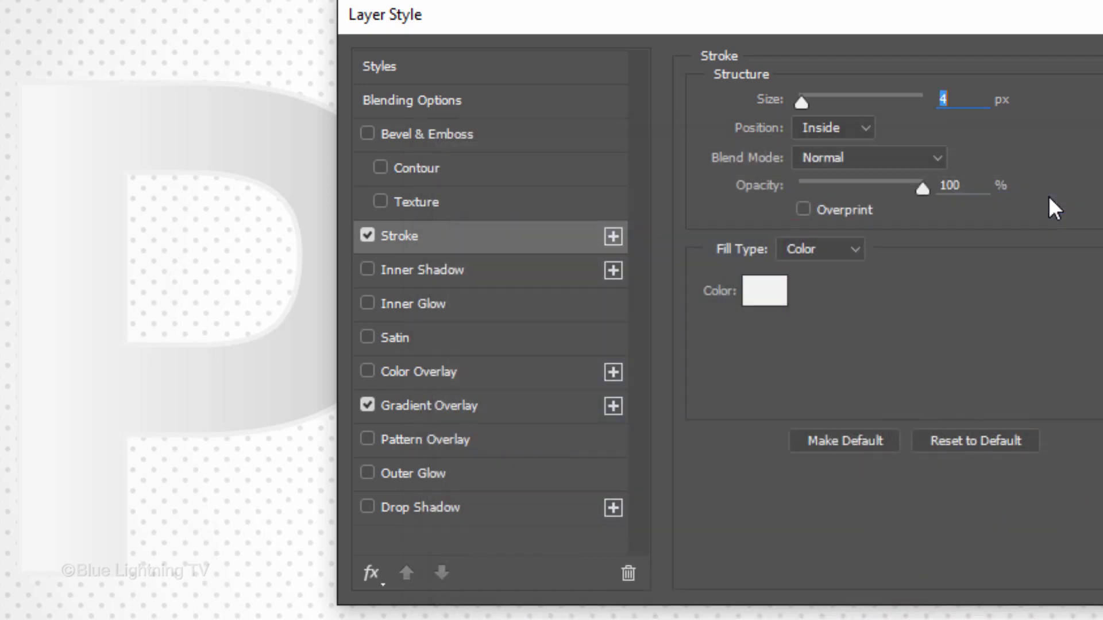
- Add a 10% Multiply drop shadow at 45°, 73 px distance and 40 px size
{"action": "left_click", "coordinate": [491, 509]}
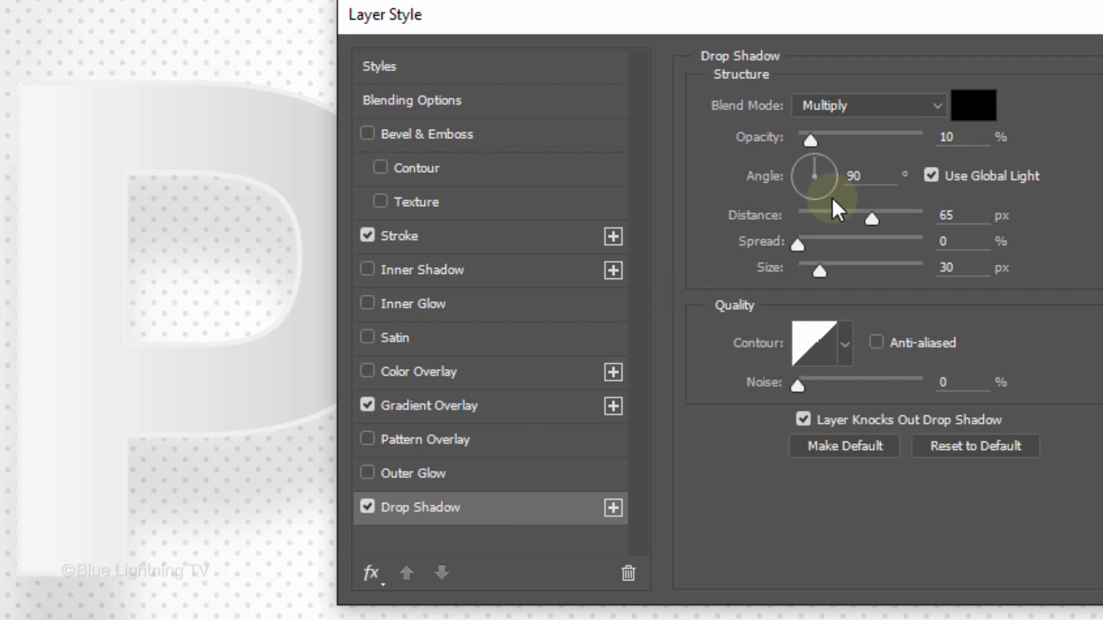
{"action": "left_click", "coordinate": [874, 176]}
{"action": "key", "text": "BackSpace"}
{"action": "key", "text": "BackSpace"}
{"action": "type", "text": "45"}
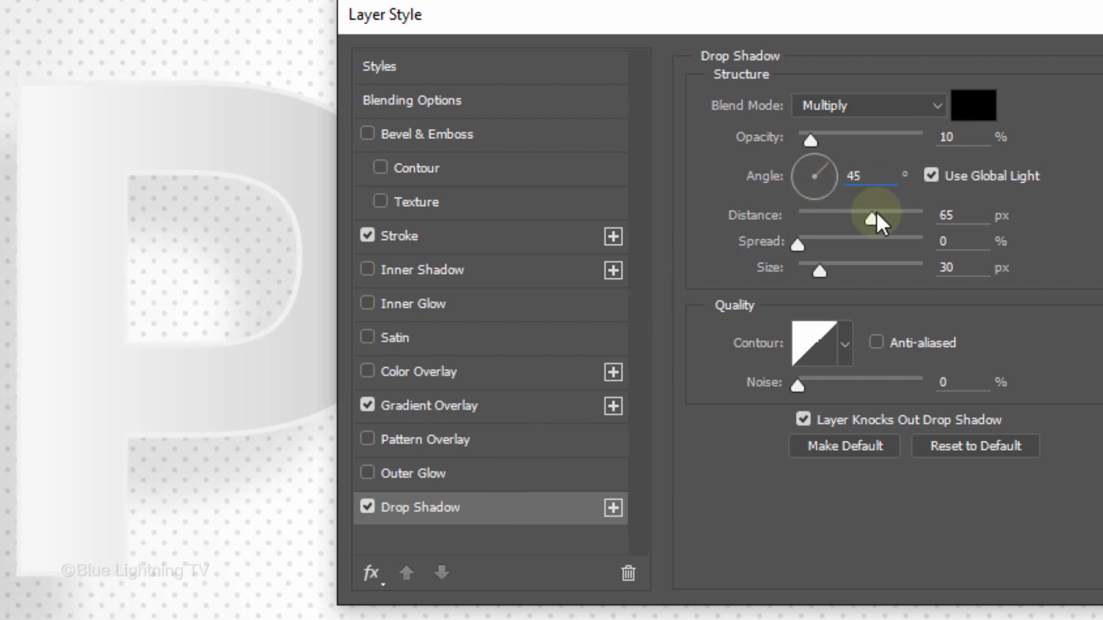
{"action": "left_click", "coordinate": [970, 216]}
{"action": "left_click_drag", "start_coordinate": [871, 219], "coordinate": [864, 210]}
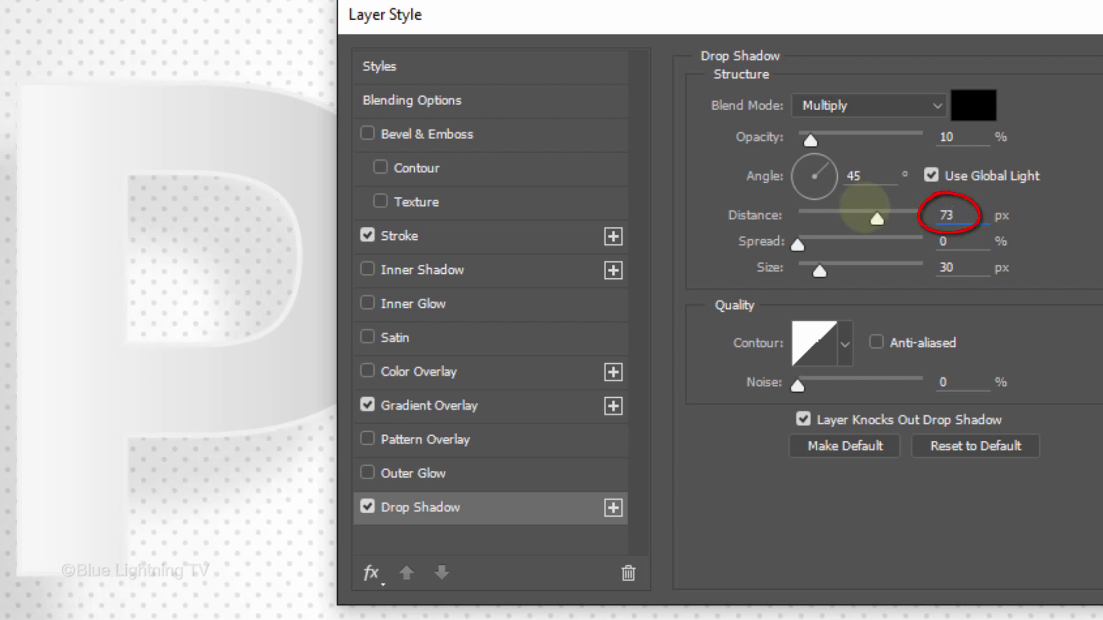
{"action": "left_click", "coordinate": [953, 267]}
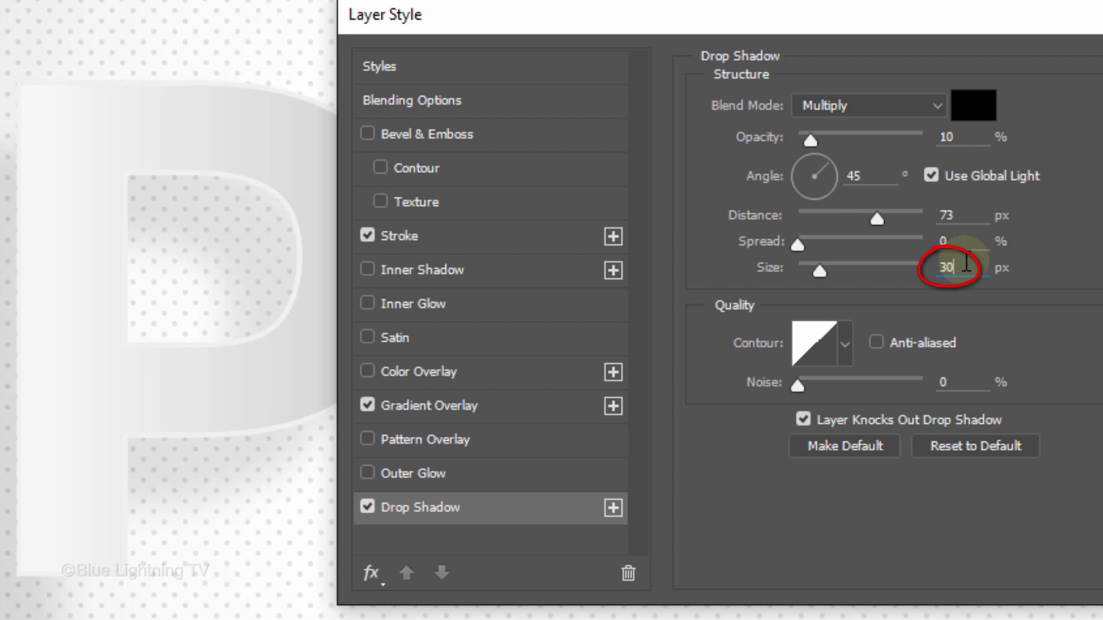
{"action": "key", "text": "BackSpace"}
{"action": "key", "text": "BackSpace"}
{"action": "type", "text": "40"}
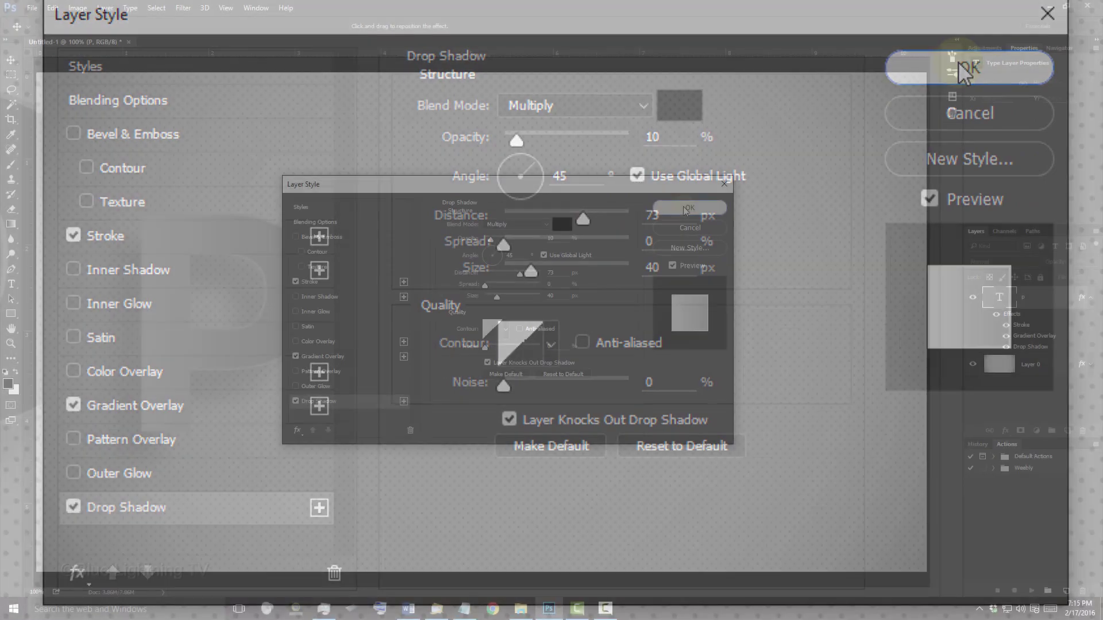
{"action": "left_click", "coordinate": [687, 209]}
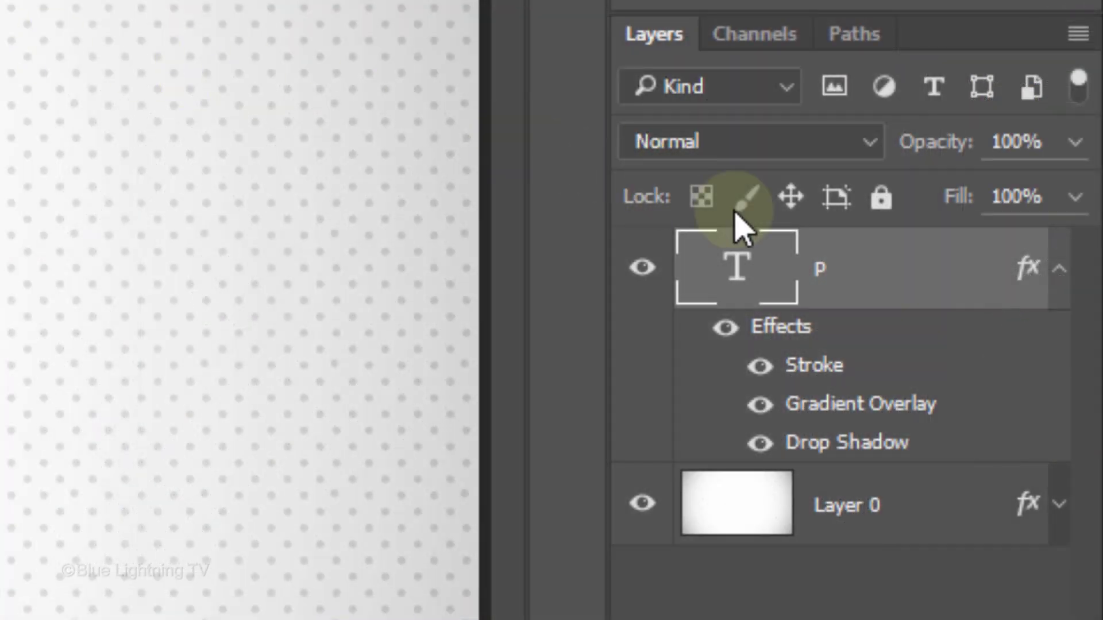
- Collapse the P layer's effects and apply Edit > Transform > Skew to the letter
{"action": "left_click", "coordinate": [1060, 271]}
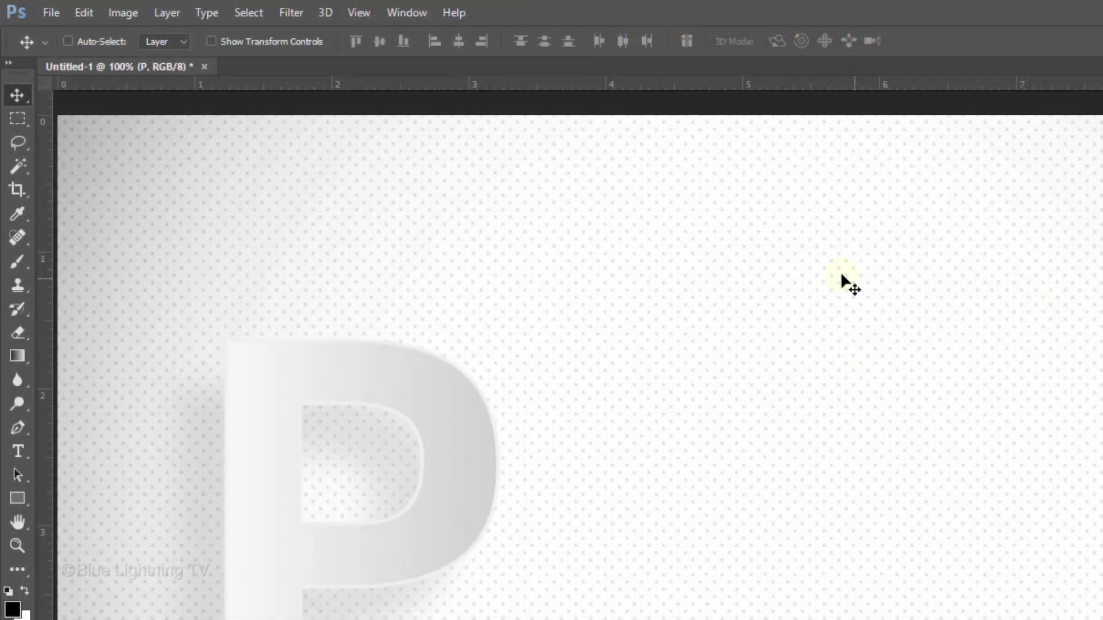
{"action": "left_click", "coordinate": [83, 13]}
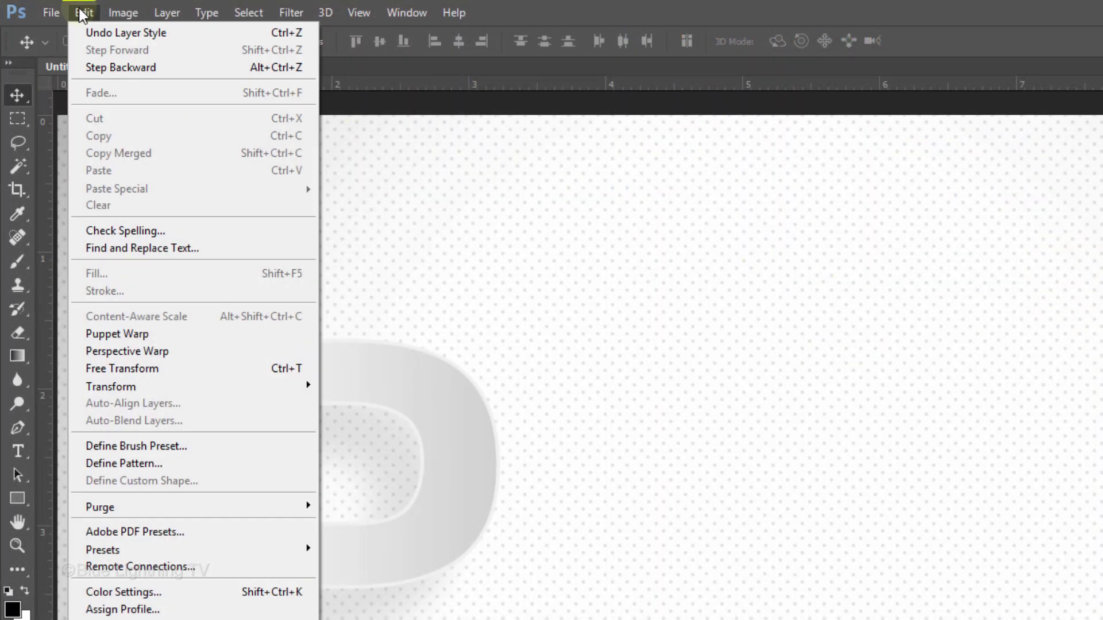
{"action": "mouse_move", "coordinate": [169, 390]}
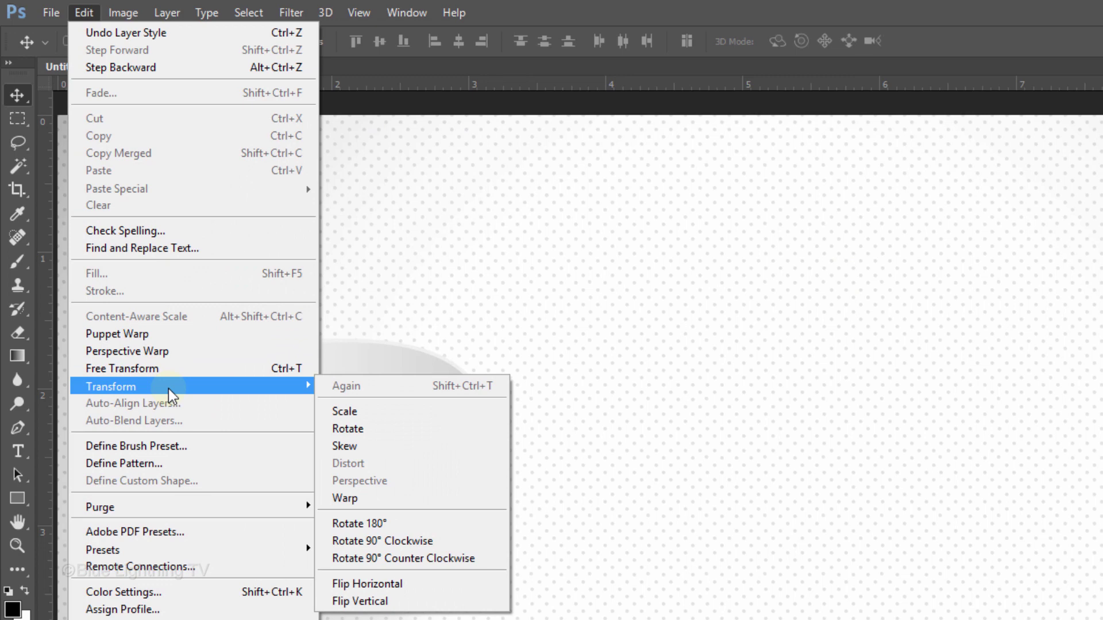
{"action": "left_click", "coordinate": [350, 446]}
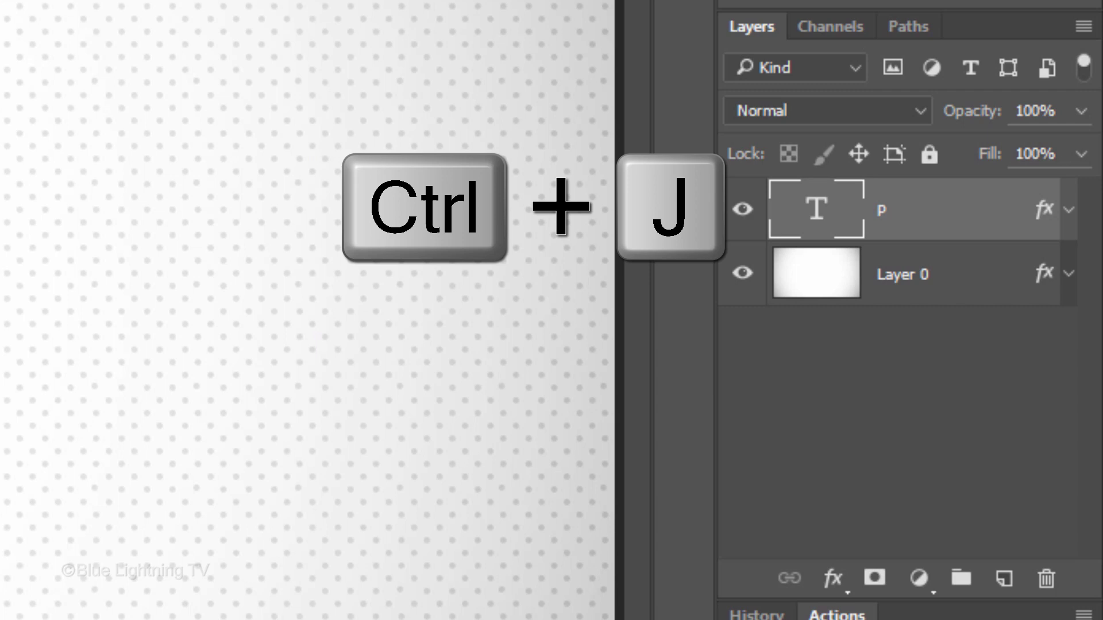
- Make four copies of the P, hide three, retype P copy 3 as O, and slide it right
{"action": "key", "text": "ctrl+j"}
{"action": "key", "text": "ctrl+j"}
{"action": "key", "text": "ctrl+j"}
{"action": "key", "text": "ctrl+j"}
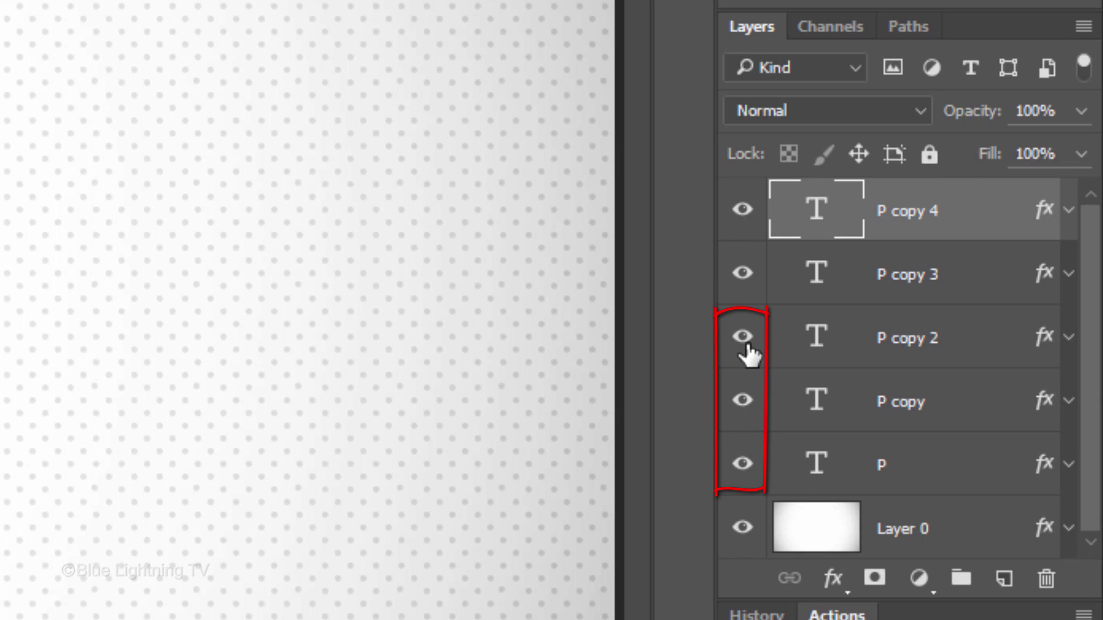
{"action": "left_click_drag", "start_coordinate": [745, 344], "coordinate": [746, 460]}
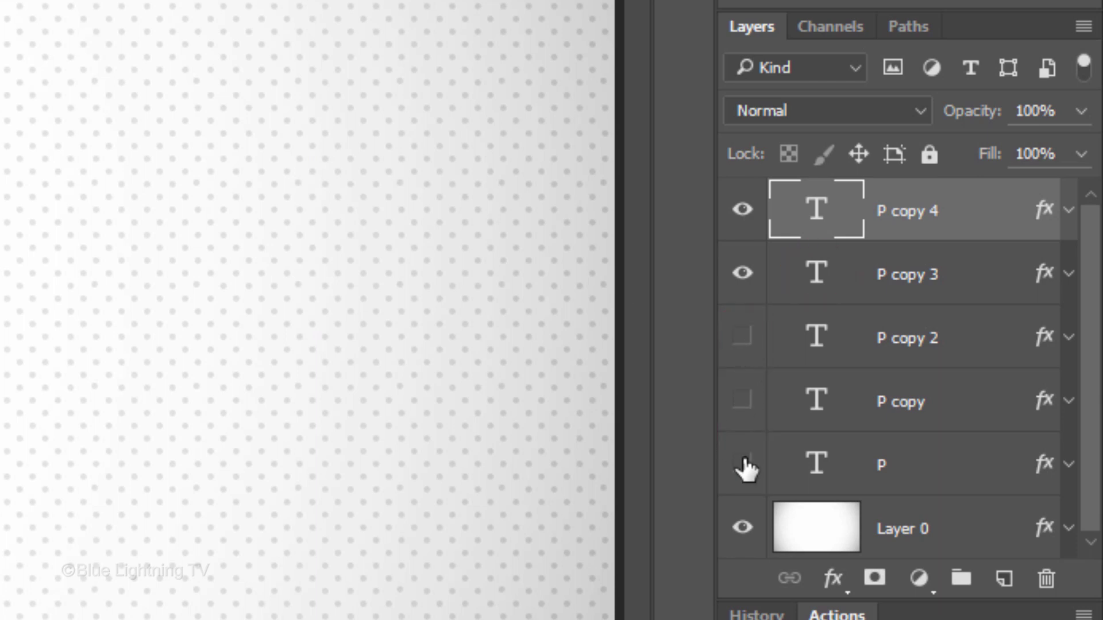
{"action": "left_click", "coordinate": [819, 277]}
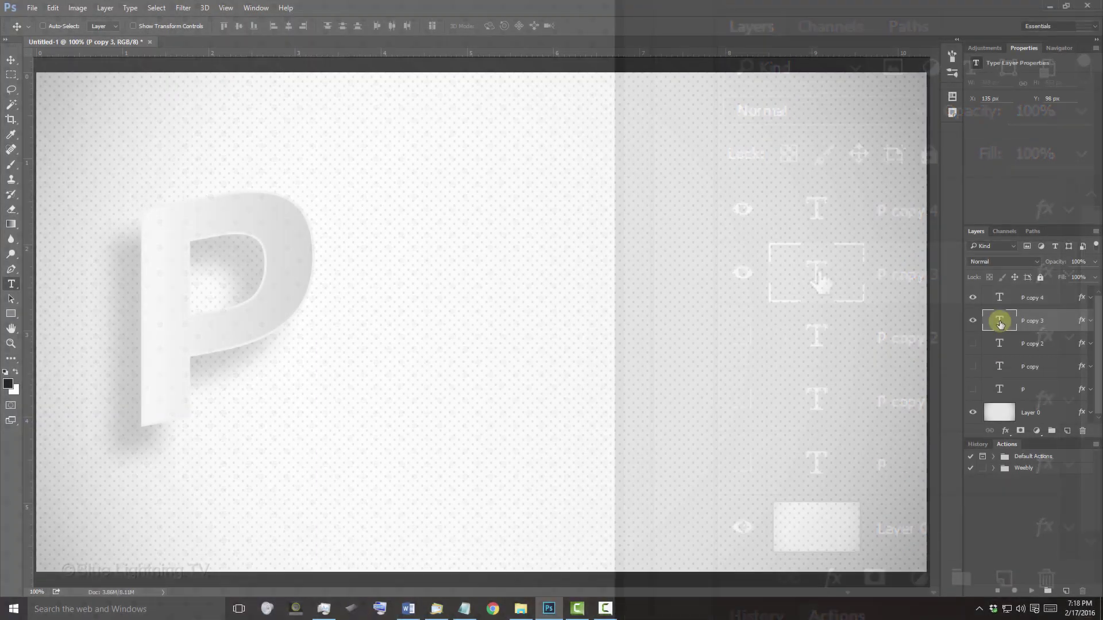
{"action": "double_click", "coordinate": [820, 279]}
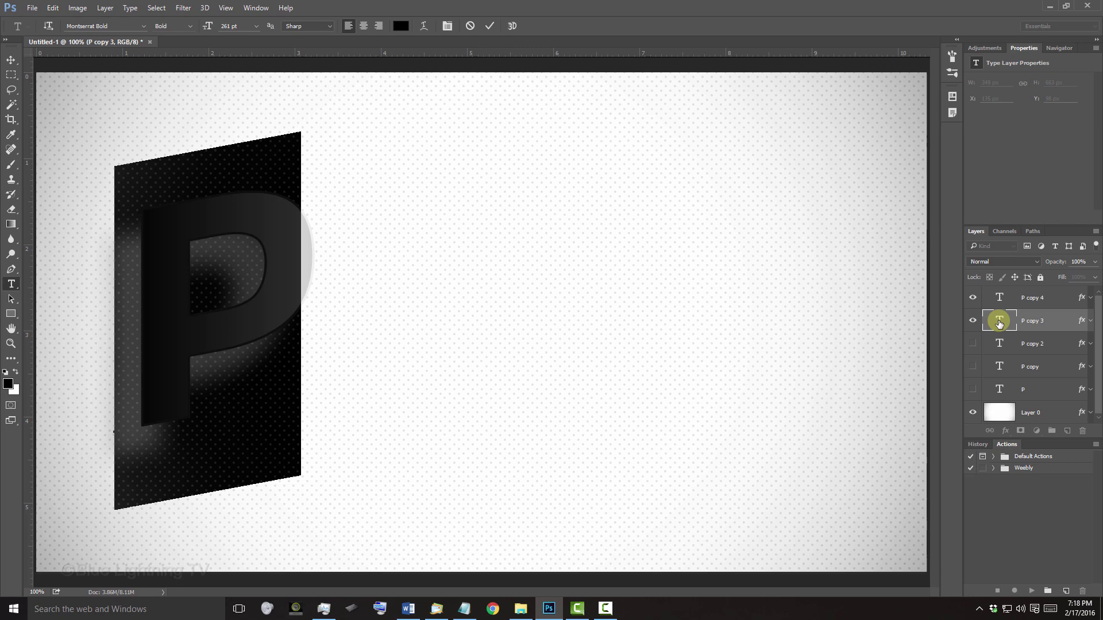
{"action": "key", "text": "ctrl+h"}
{"action": "type", "text": "O"}
{"action": "left_click", "coordinate": [10, 60]}
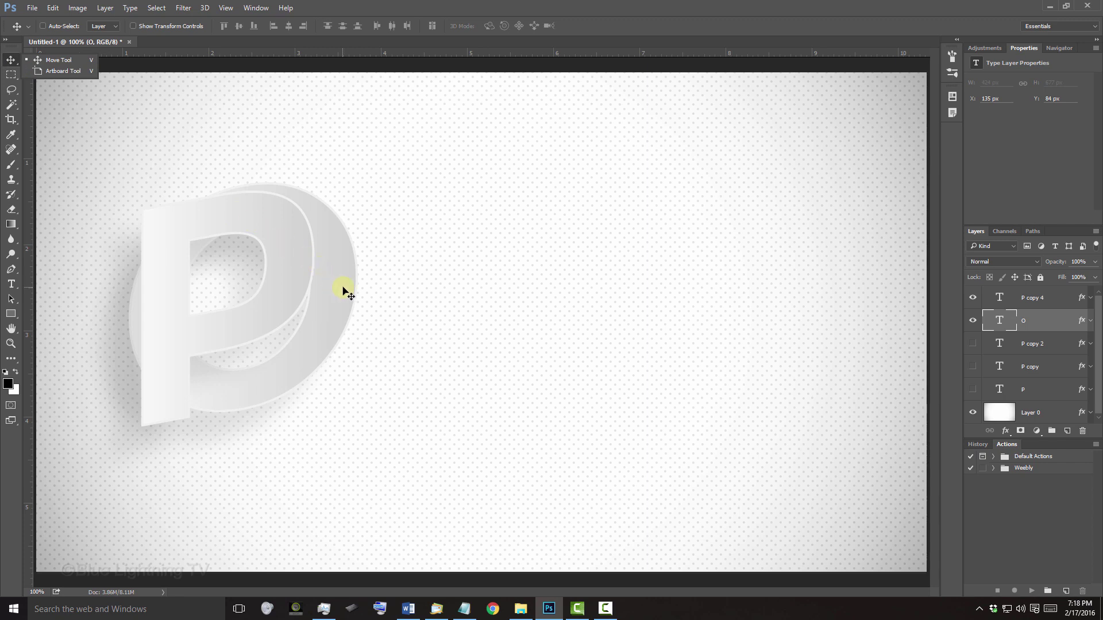
{"action": "key", "text": "shift"}
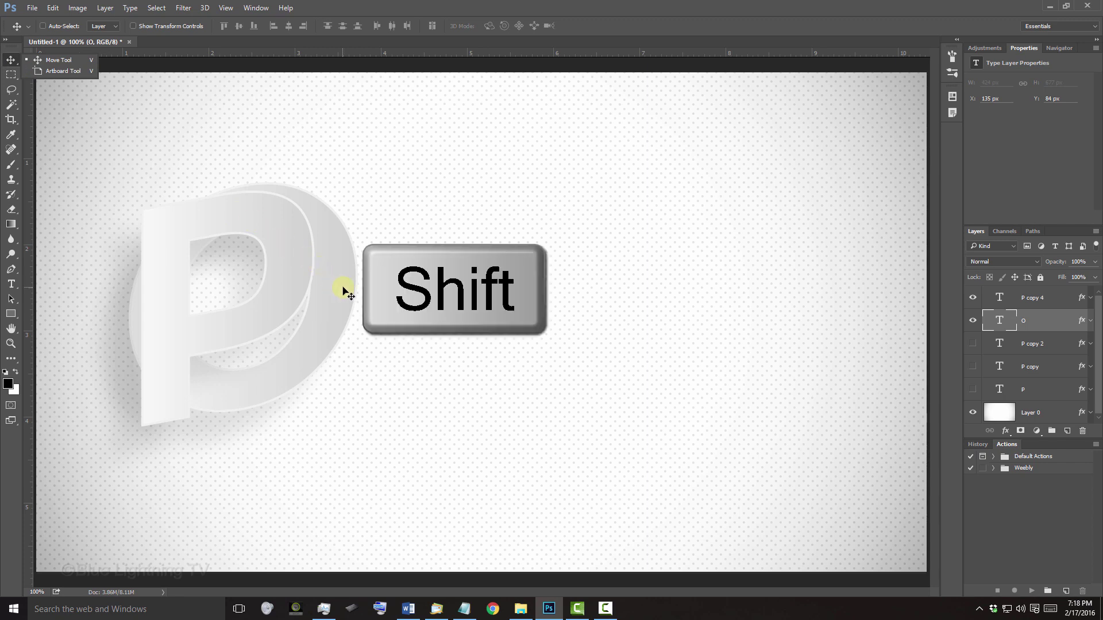
{"action": "left_click_drag", "start_coordinate": [343, 290], "coordinate": [467, 296]}
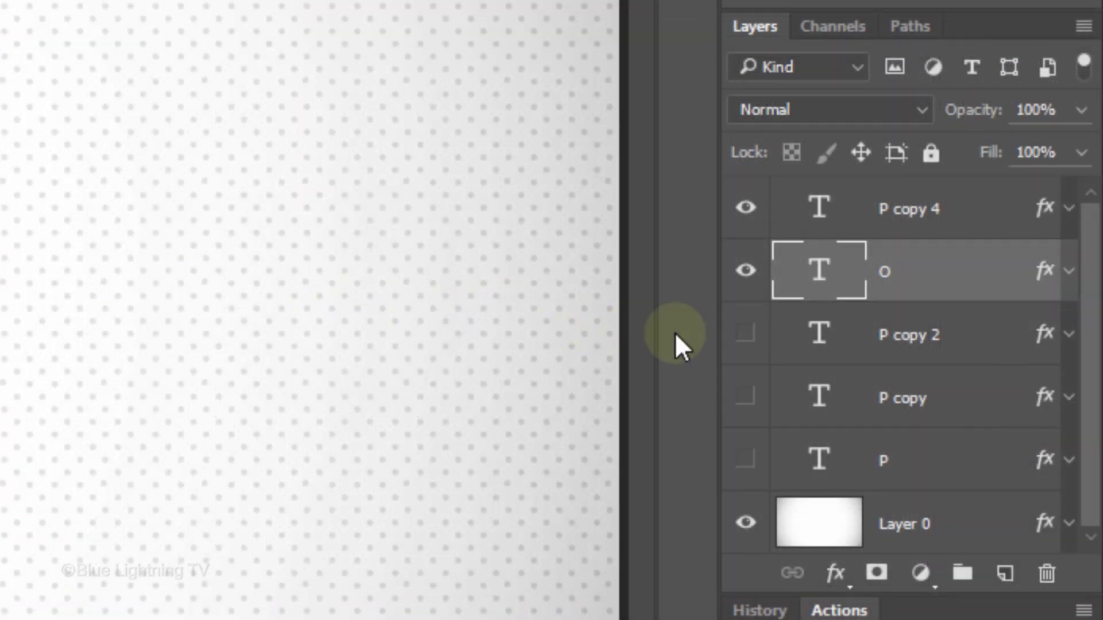
- Show the P copy 2 layer again and retype its letter as L
{"action": "left_click", "coordinate": [973, 344]}
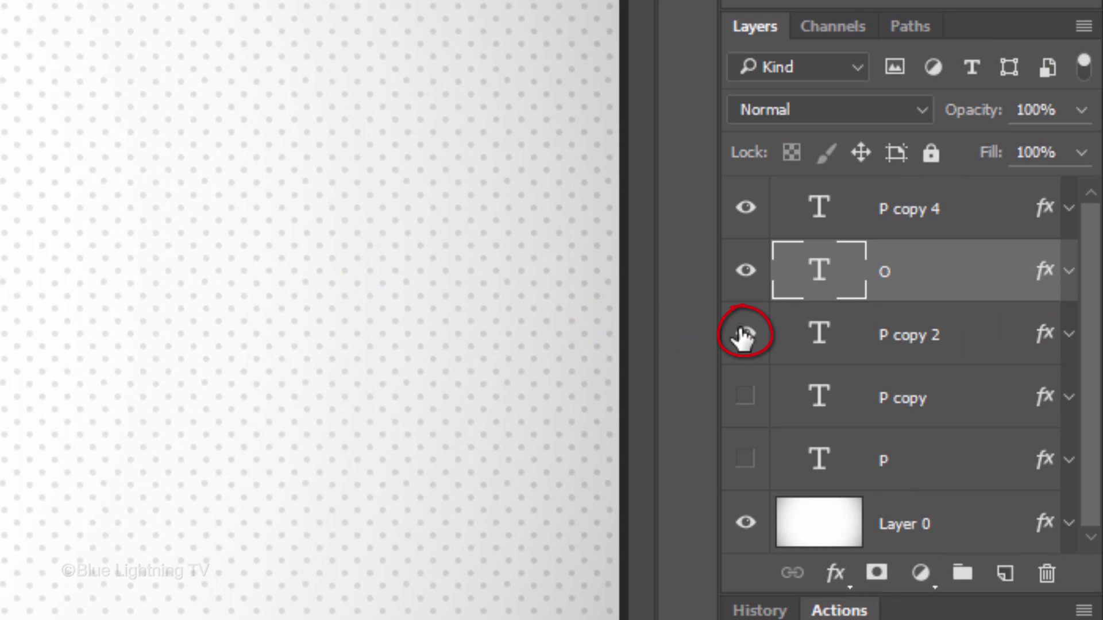
{"action": "left_click", "coordinate": [816, 341]}
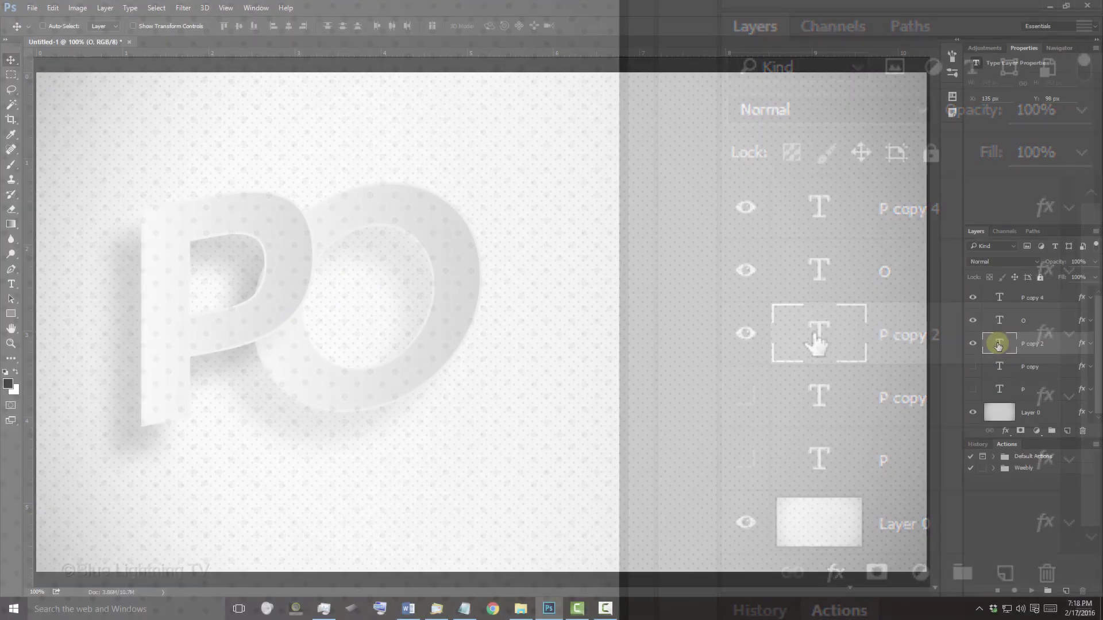
{"action": "left_click", "coordinate": [816, 342], "text": "ctrl"}
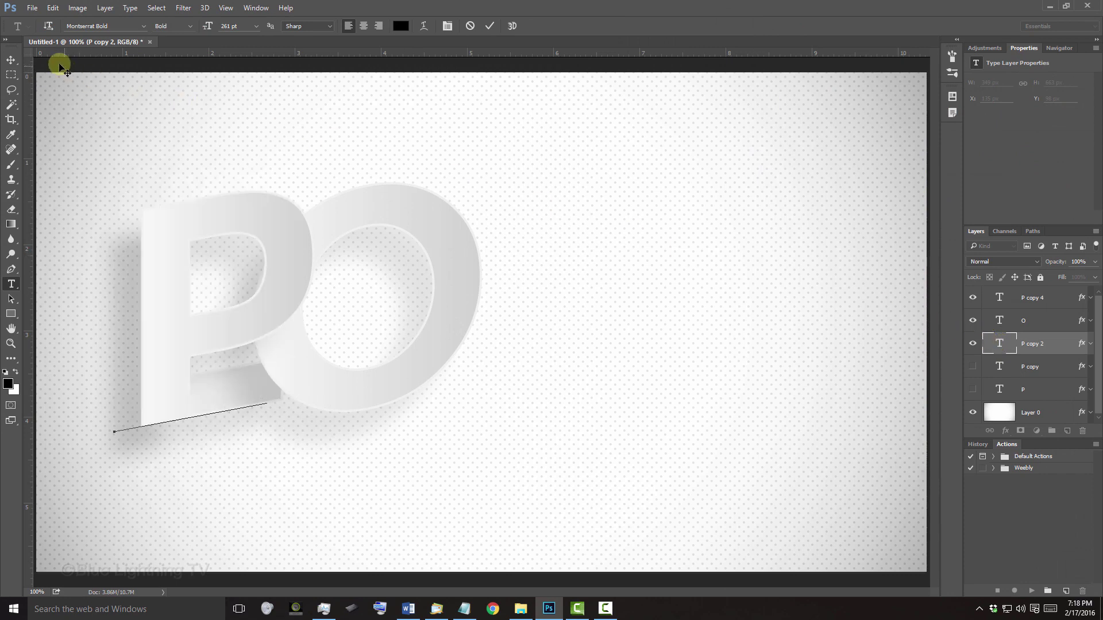
{"action": "left_click", "coordinate": [11, 60]}
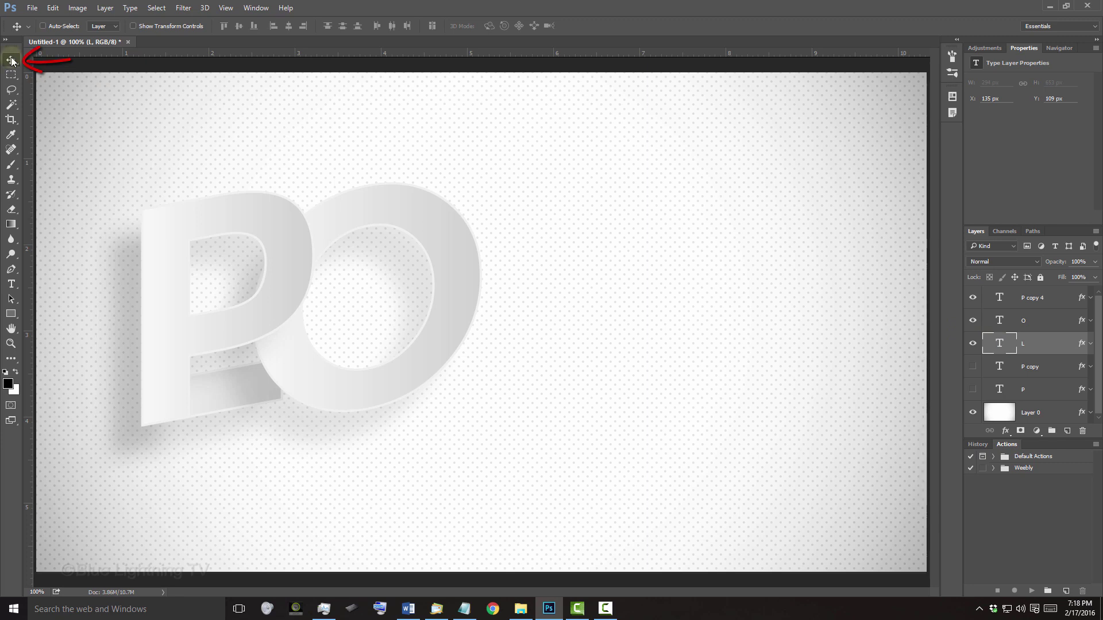
- Slide the L, A and R horizontally to the right so the letters spell POLAR
{"action": "left_click", "coordinate": [65, 99]}
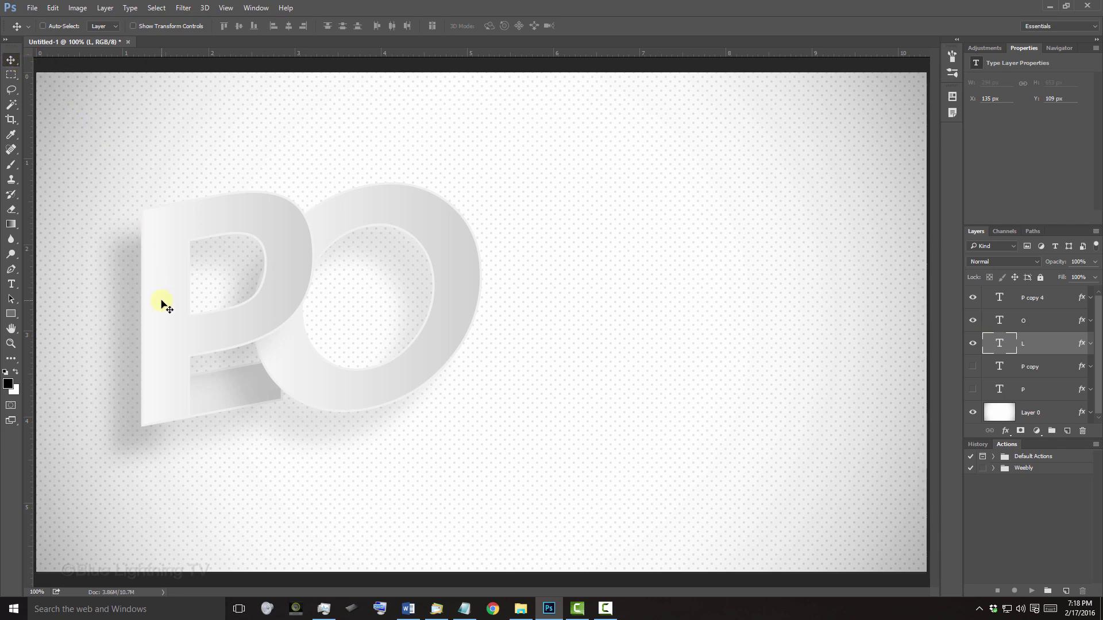
{"action": "key", "text": "shift"}
{"action": "left_click_drag", "start_coordinate": [163, 305], "coordinate": [458, 310]}
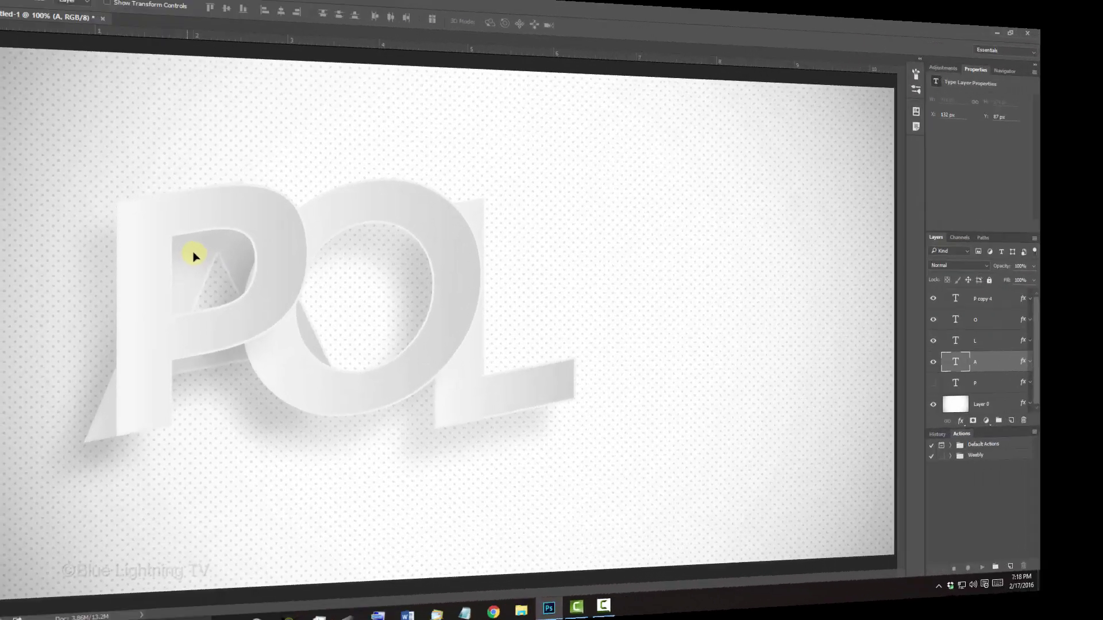
{"action": "left_click_drag", "start_coordinate": [225, 270], "coordinate": [598, 278]}
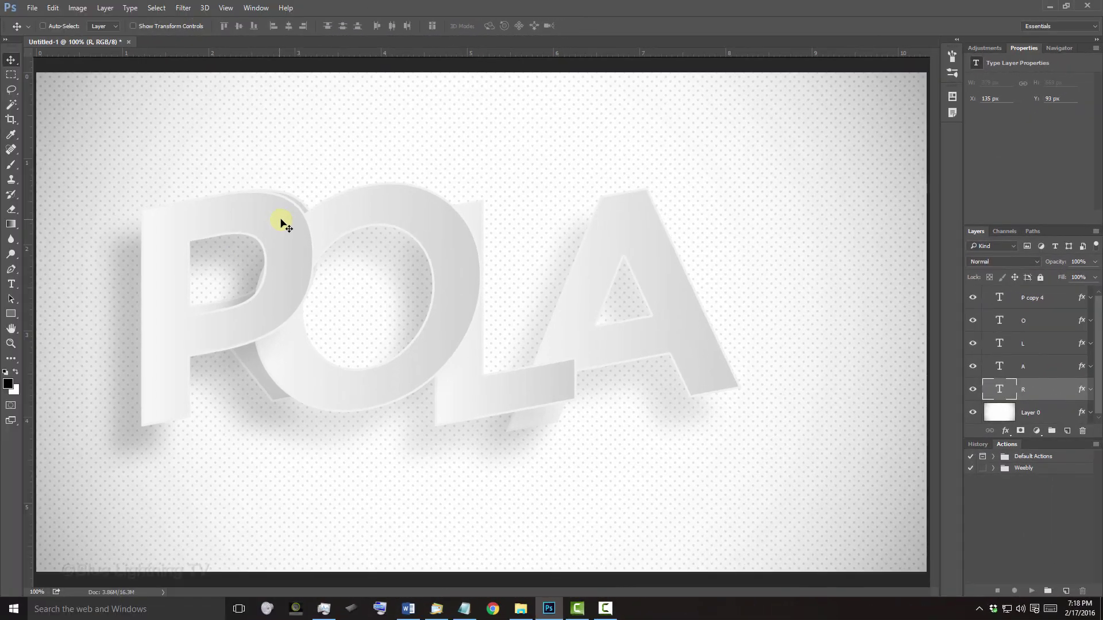
{"action": "left_click_drag", "start_coordinate": [281, 222], "coordinate": [828, 262]}
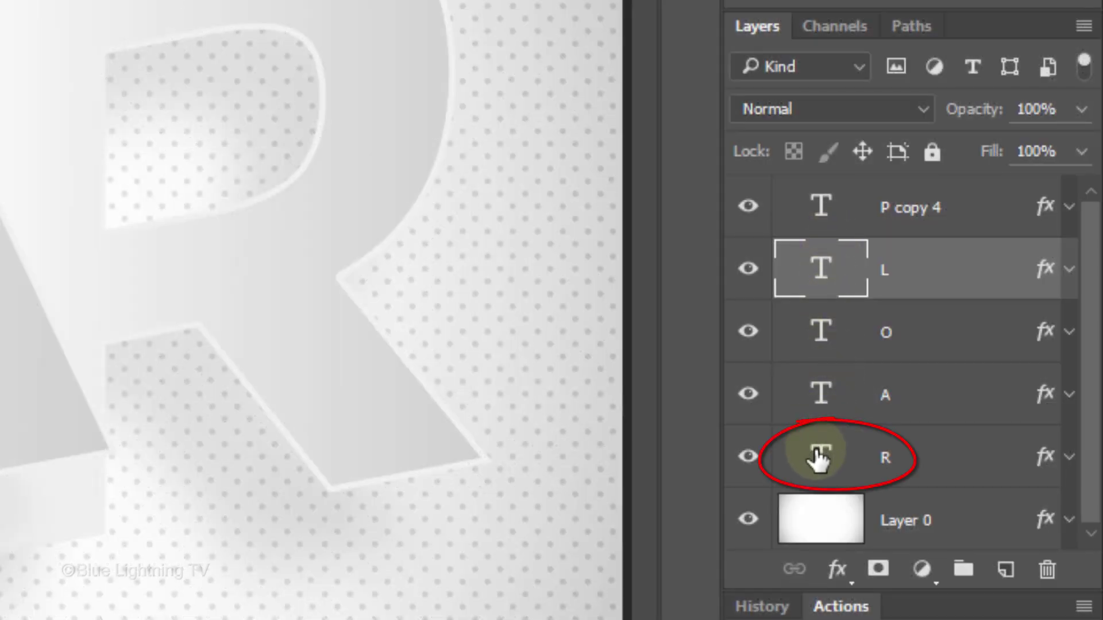
- Move the R layer above the A layer so R overlaps A
{"action": "mouse_move", "coordinate": [818, 460]}
{"action": "left_mouse_down"}
{"action": "mouse_move", "coordinate": [825, 352]}
{"action": "mouse_move", "coordinate": [833, 365]}
{"action": "left_mouse_up"}
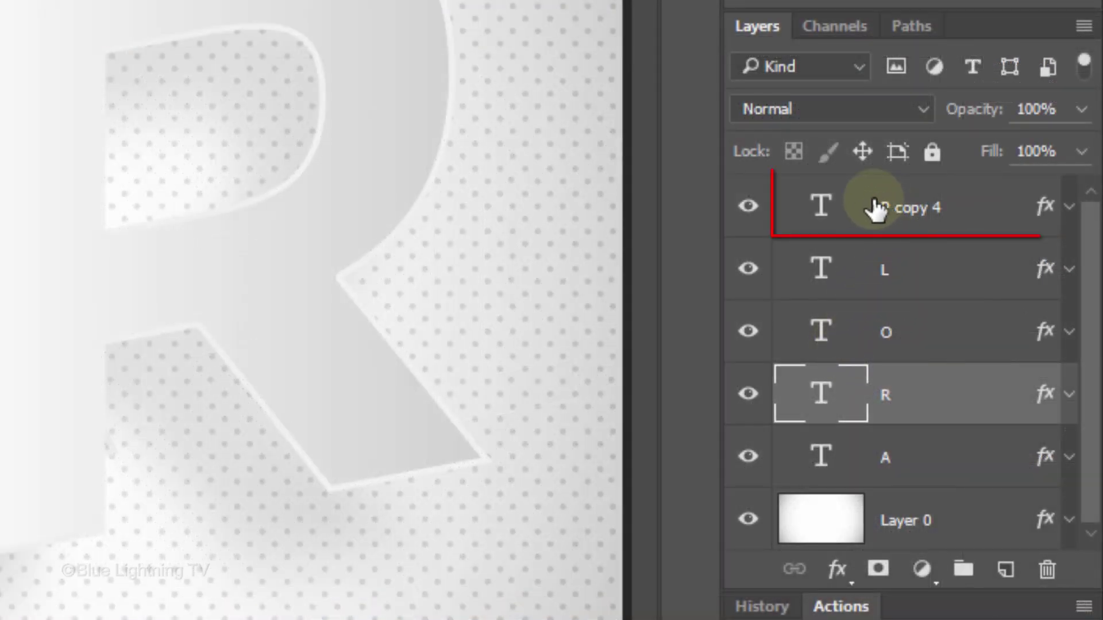
- Select the letter layers from P copy 4 down to A and group them into Group 1
{"action": "left_click", "coordinate": [859, 215]}
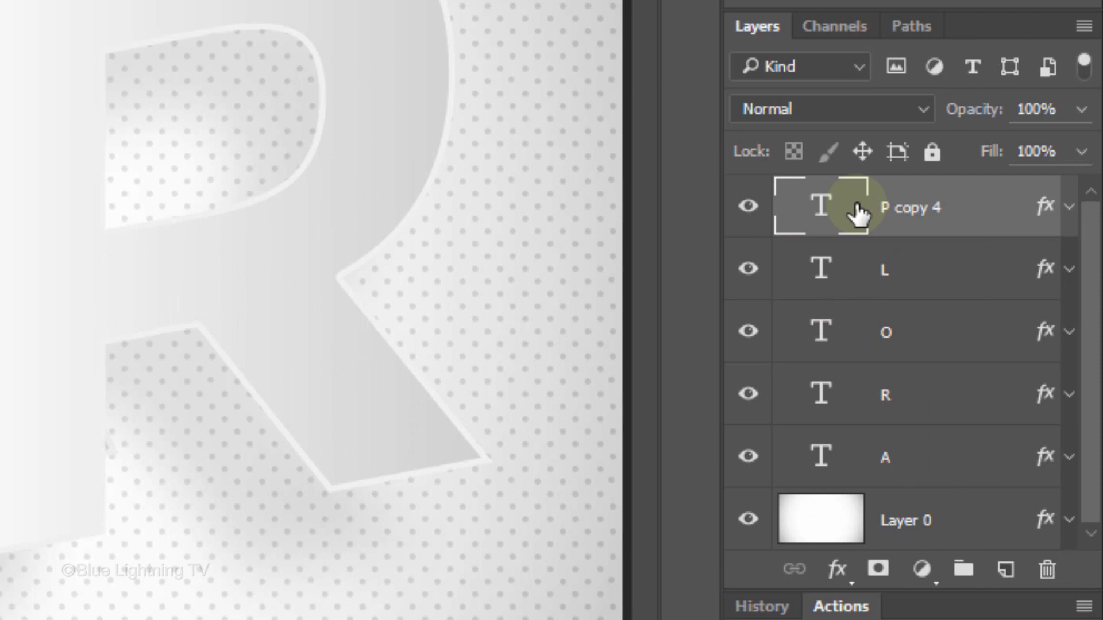
{"action": "left_click", "coordinate": [820, 456], "text": "shift"}
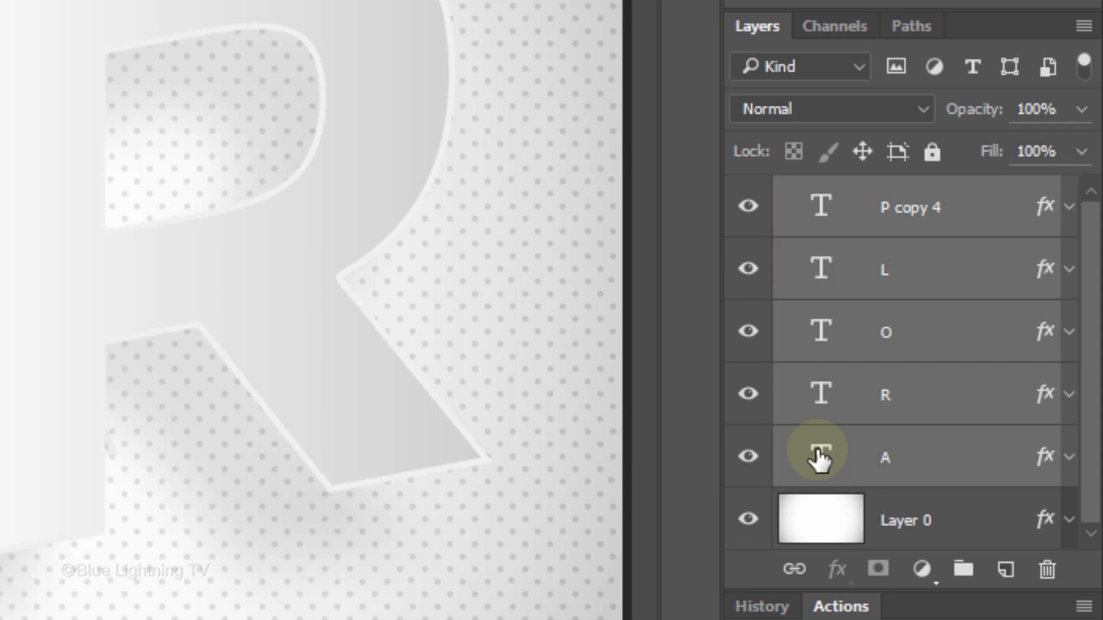
{"action": "key", "text": "ctrl+g"}
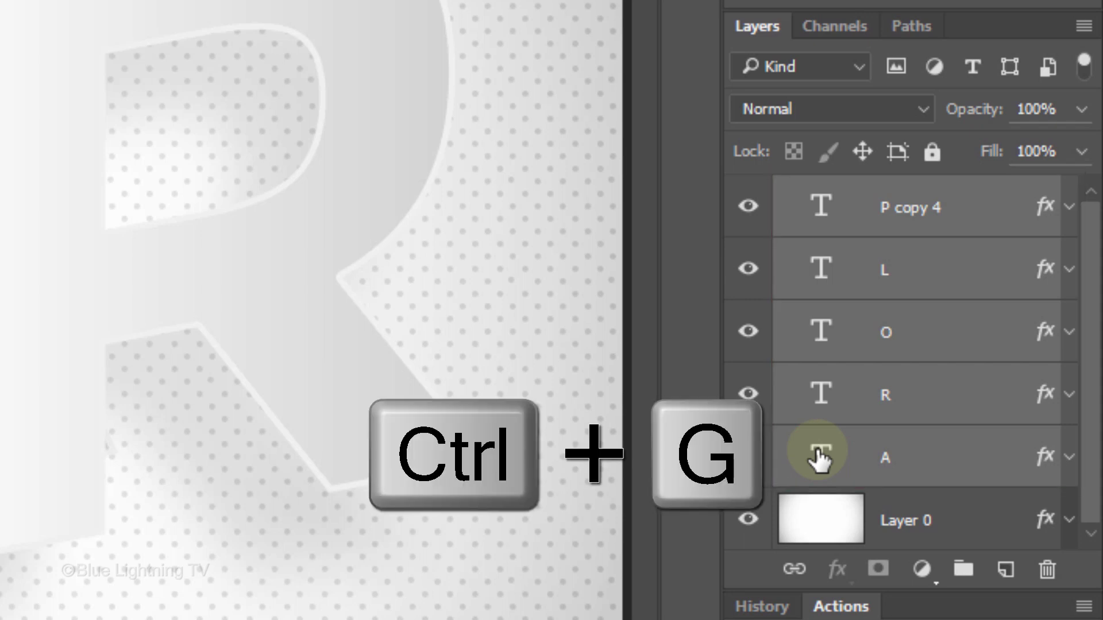